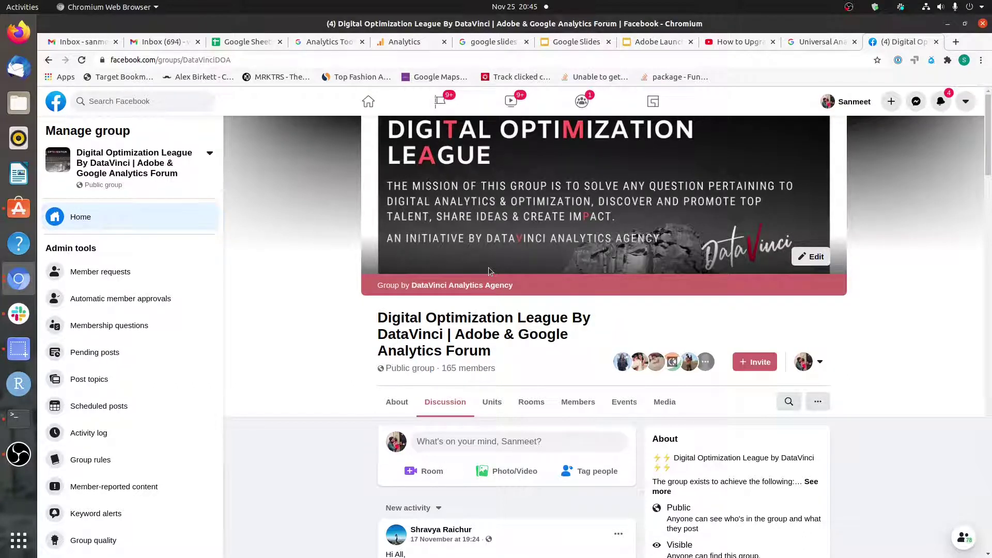
{"action": "scroll", "coordinate": [489, 272], "scroll_direction": "down", "scroll_amount": 15}
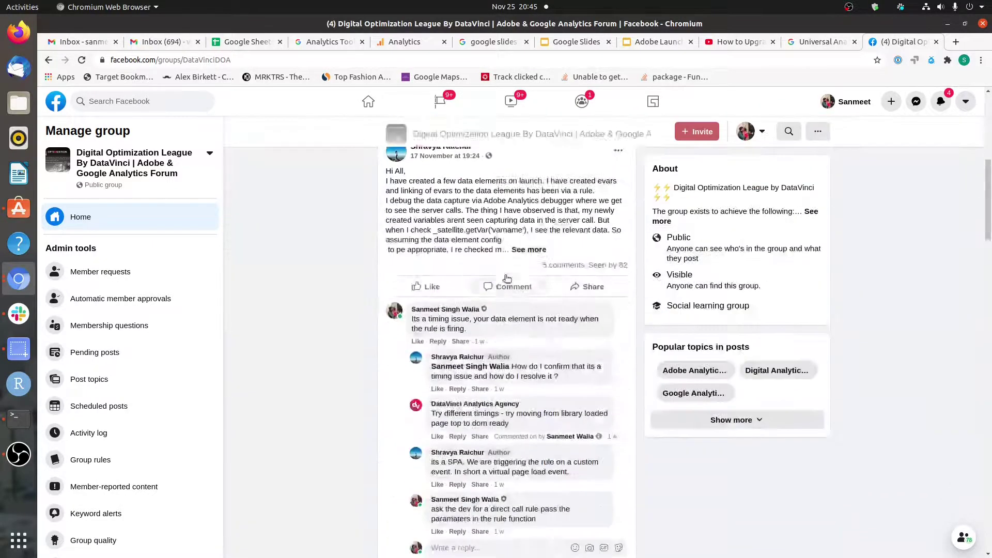
{"action": "scroll", "coordinate": [506, 275], "scroll_direction": "down", "scroll_amount": 10}
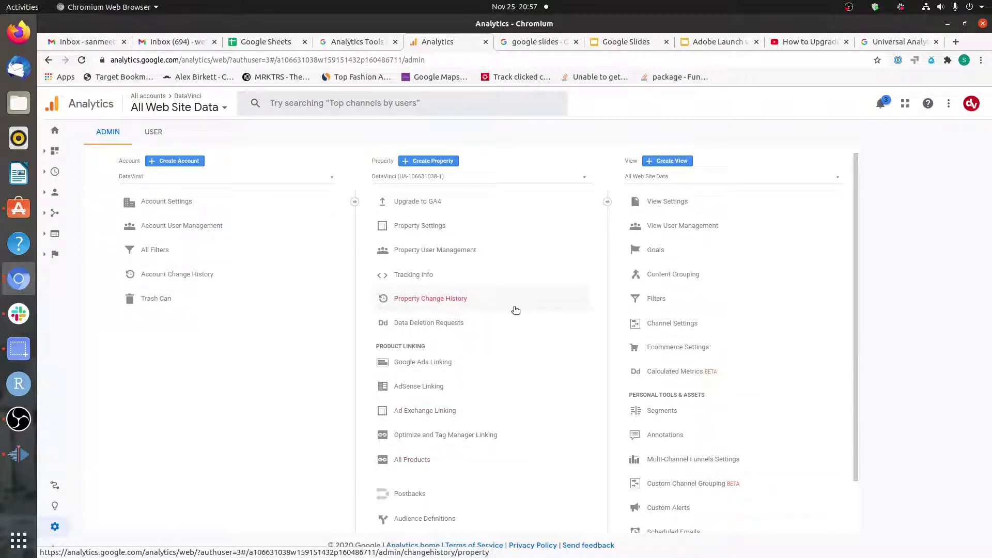
Step: Open the Upgrade to GA4 wizard for creating a new property and read what it creates and copies from Universal Analytics
{"action": "left_click", "coordinate": [445, 203]}
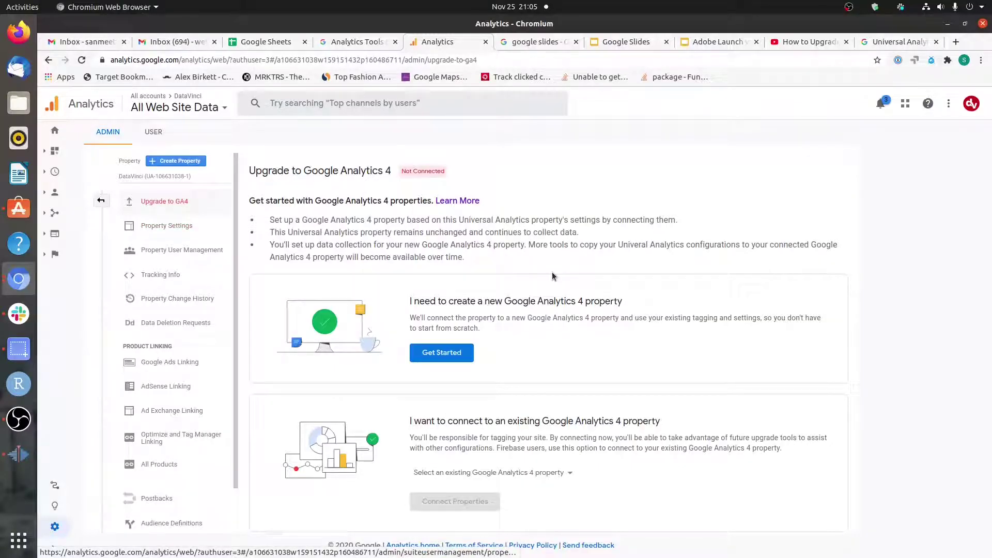
{"action": "left_click", "coordinate": [446, 360]}
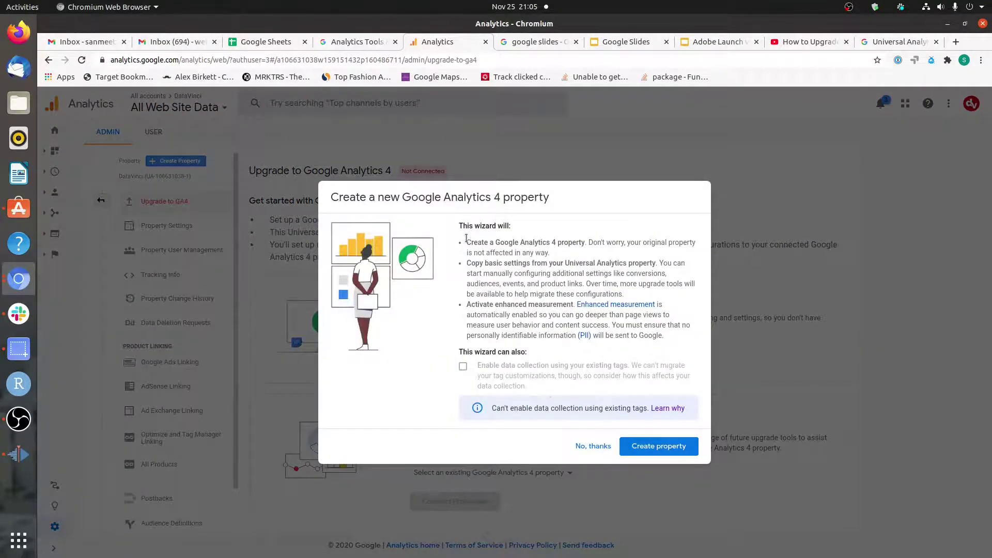
{"action": "left_click_drag", "start_coordinate": [466, 241], "coordinate": [666, 340]}
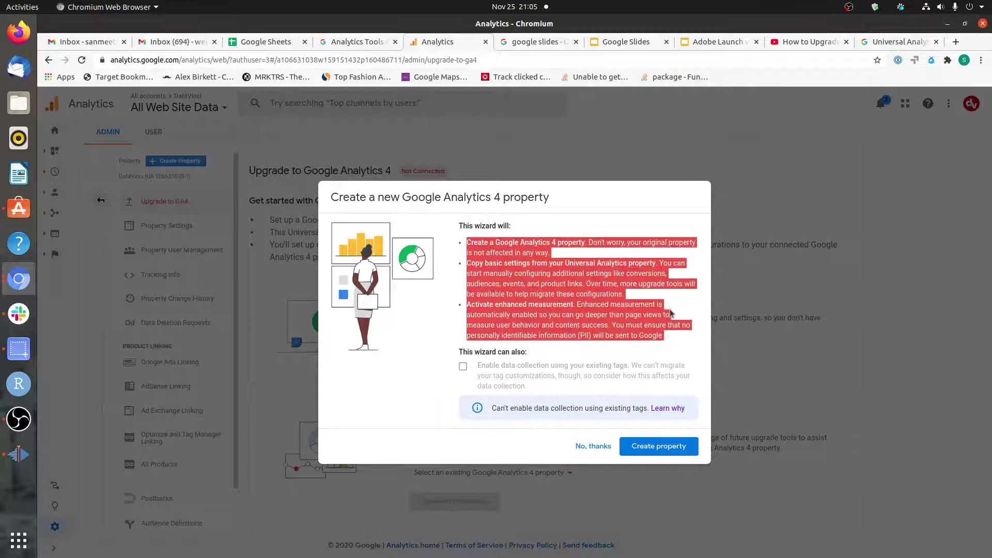
{"action": "left_click", "coordinate": [578, 259]}
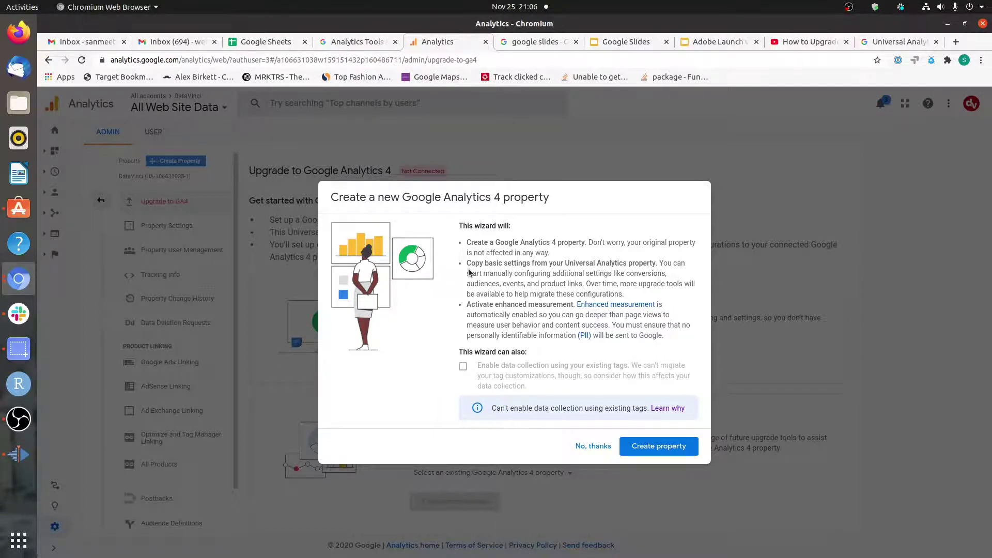
{"action": "left_click_drag", "start_coordinate": [585, 284], "coordinate": [625, 294]}
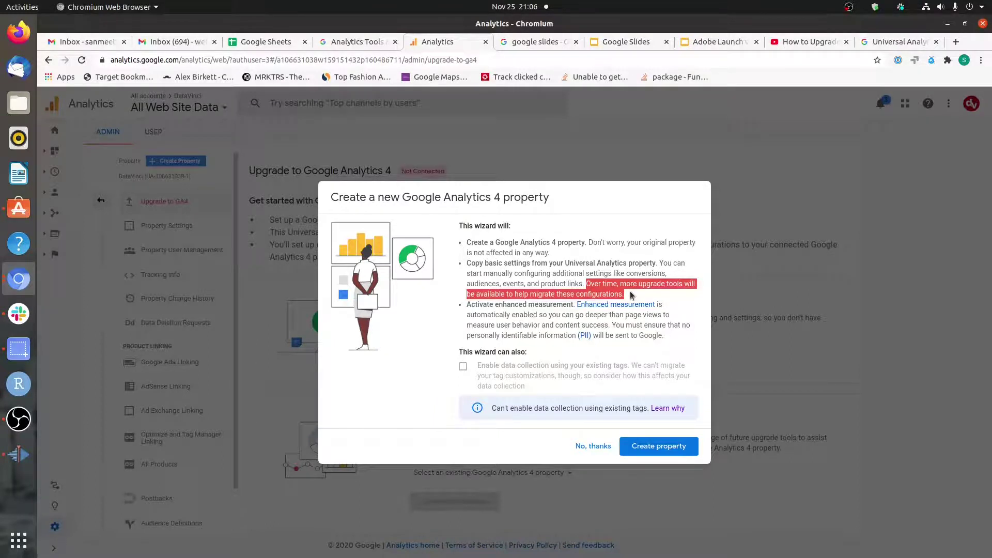
{"action": "left_click", "coordinate": [630, 293]}
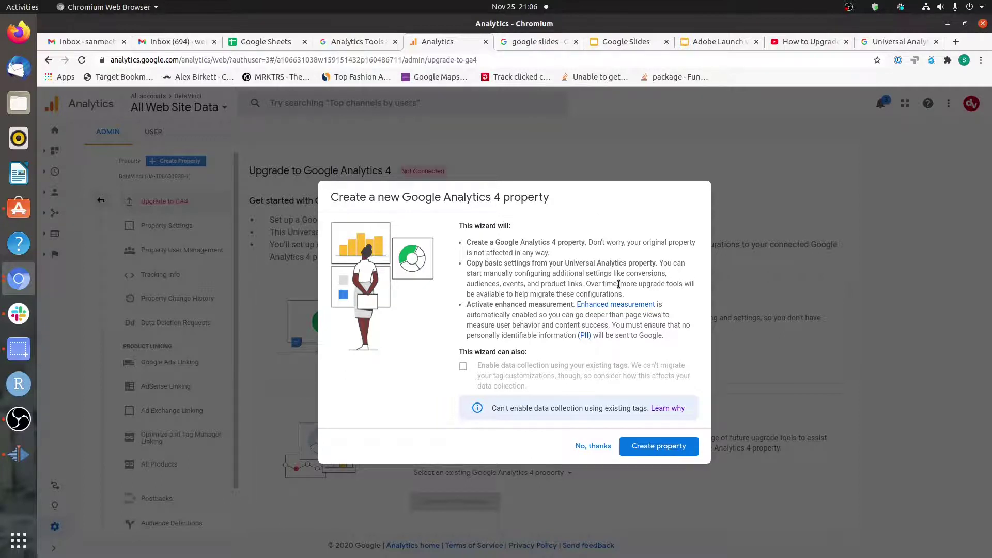
Step: Read the wizard's notes on activating enhanced measurement and on enabling data collection with existing tags
{"action": "left_click_drag", "start_coordinate": [466, 304], "coordinate": [573, 305]}
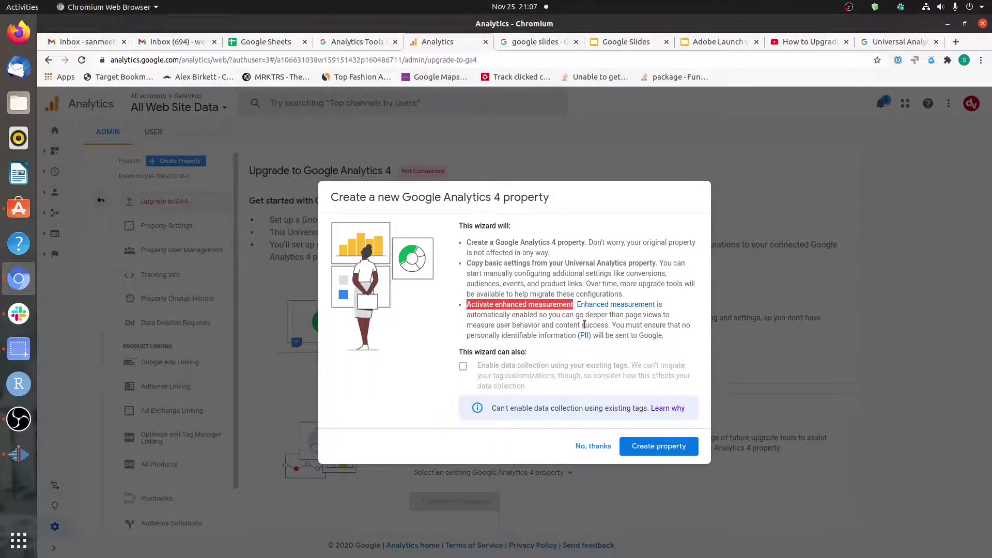
{"action": "left_click", "coordinate": [666, 313]}
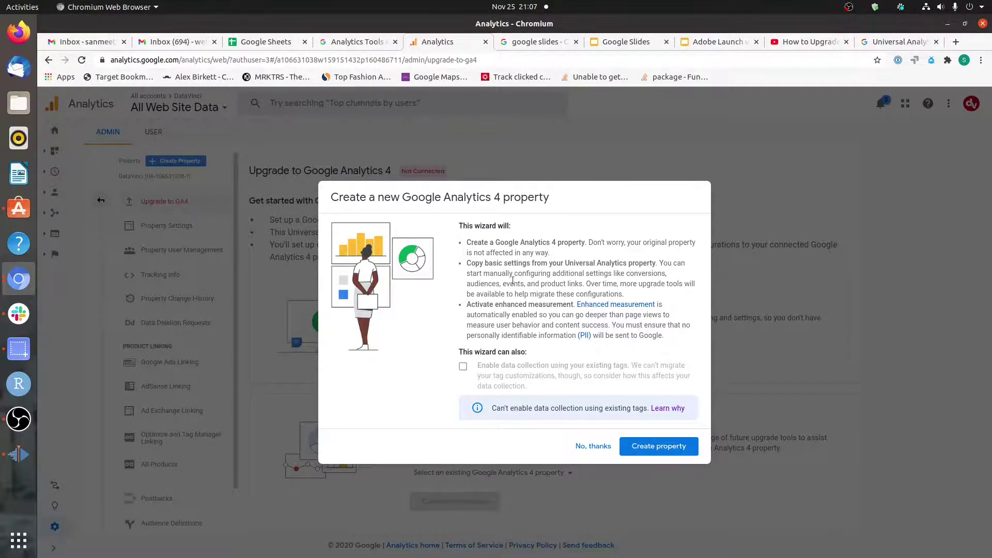
{"action": "mouse_move", "coordinate": [480, 366]}
{"action": "left_mouse_down"}
{"action": "mouse_move", "coordinate": [558, 376]}
{"action": "mouse_move", "coordinate": [530, 381]}
{"action": "mouse_move", "coordinate": [542, 391]}
{"action": "mouse_move", "coordinate": [477, 368]}
{"action": "left_mouse_up"}
{"action": "left_click", "coordinate": [542, 391]}
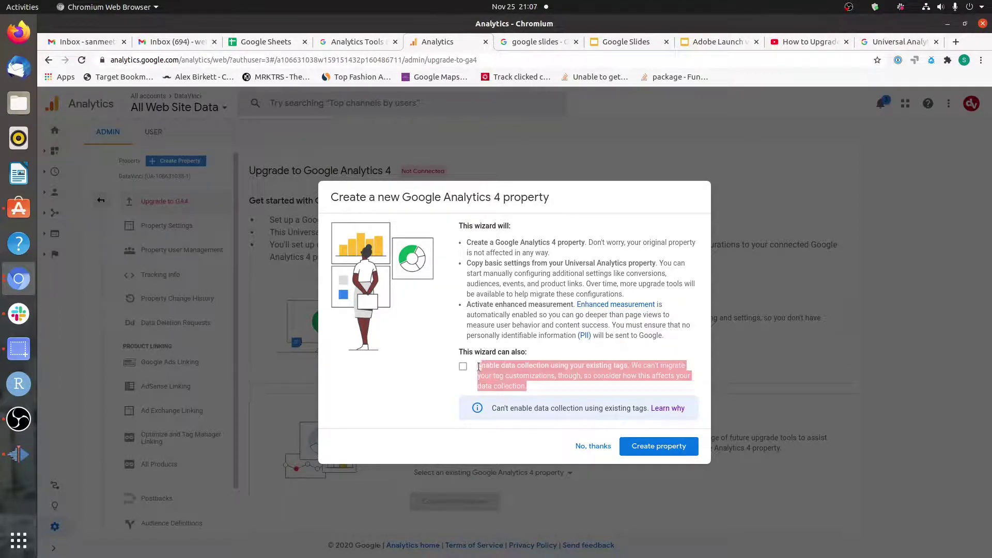
{"action": "left_click", "coordinate": [486, 368]}
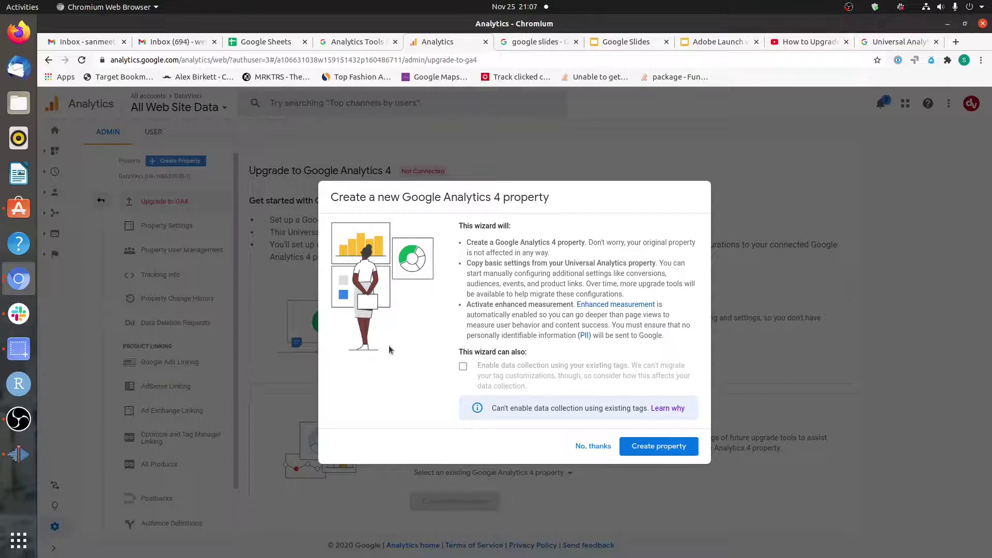
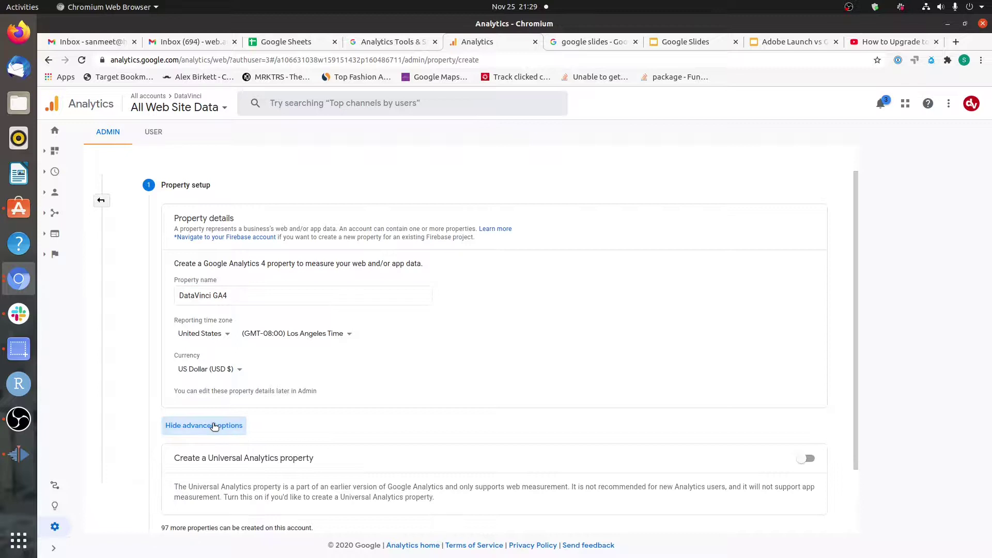
Step: Try enabling the additional Universal Analytics property in the advanced options and switch it off again
{"action": "scroll", "coordinate": [438, 439], "scroll_direction": "down", "scroll_amount": 3}
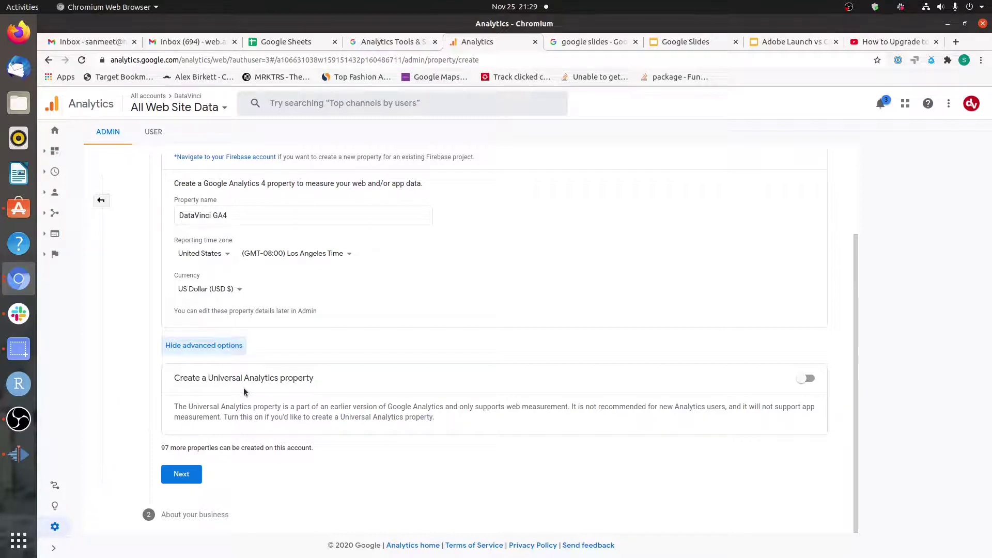
{"action": "left_click", "coordinate": [808, 379]}
{"action": "left_click", "coordinate": [801, 380]}
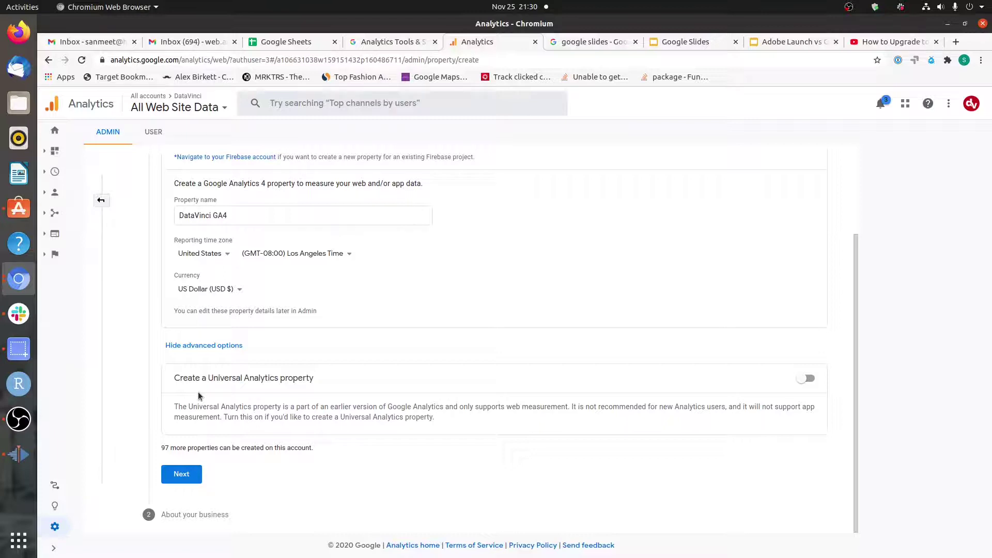
Step: Review the property details, keep the property name DataVinci GA4, and continue to the business information
{"action": "scroll", "coordinate": [279, 402], "scroll_direction": "up", "scroll_amount": 4}
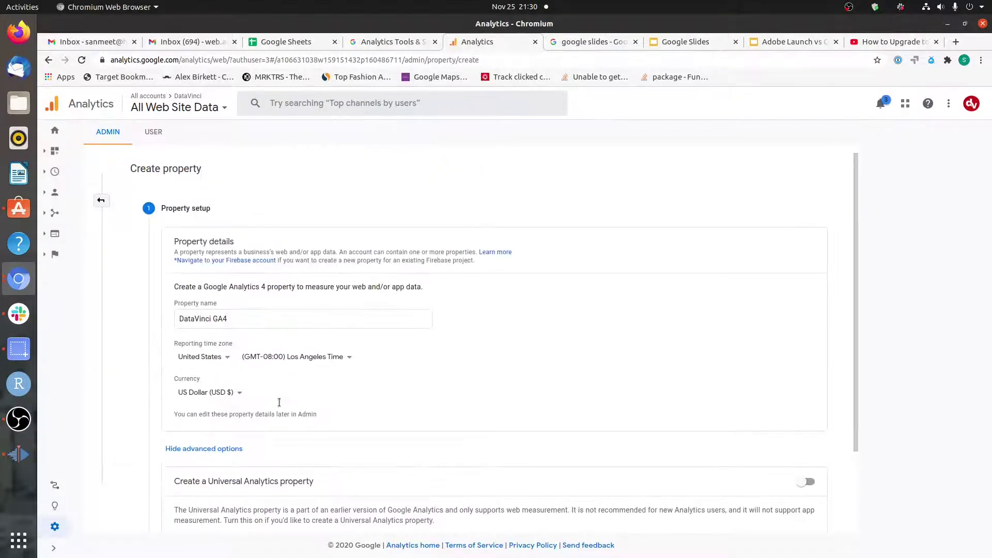
{"action": "scroll", "coordinate": [279, 401], "scroll_direction": "down", "scroll_amount": 4}
{"action": "left_click", "coordinate": [313, 215]}
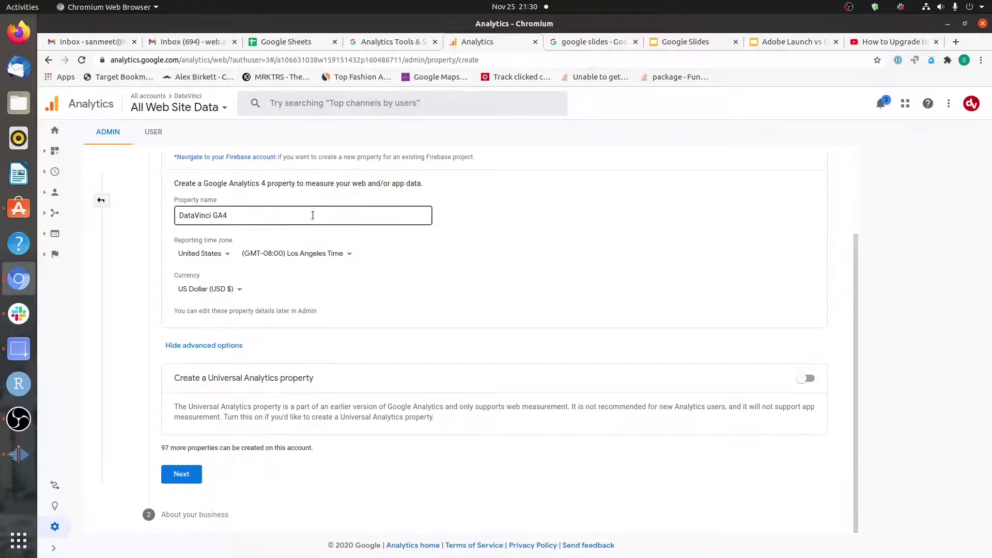
{"action": "left_click_drag", "start_coordinate": [180, 215], "coordinate": [228, 215]}
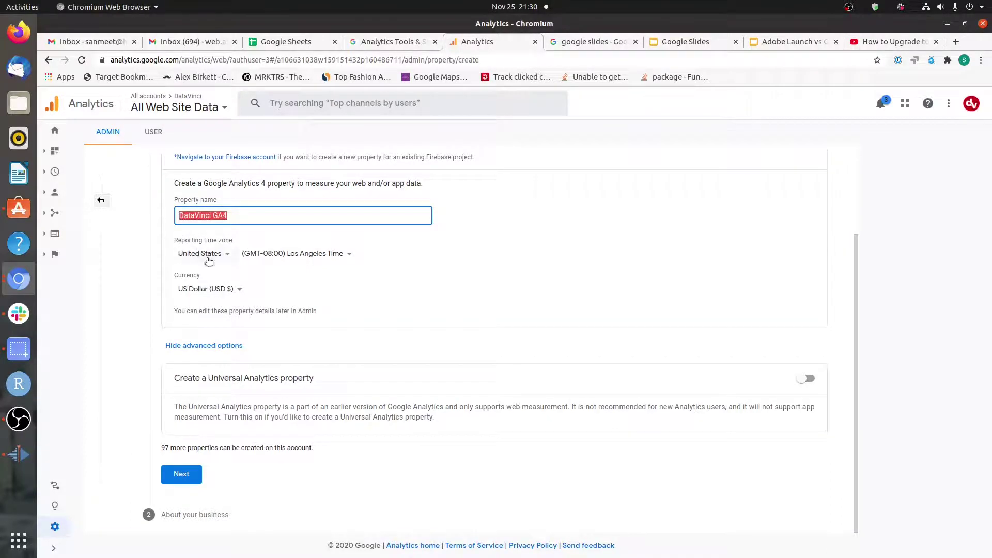
{"action": "left_click", "coordinate": [185, 476]}
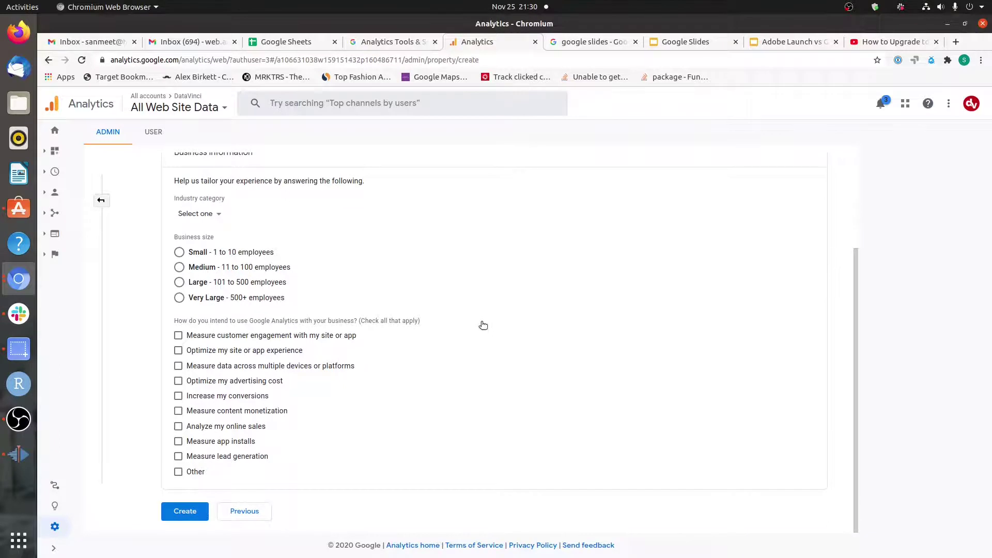
Step: Set the industry category to Business & Industrial and the business size to Medium - 11 to 100 employees
{"action": "scroll", "coordinate": [483, 324], "scroll_direction": "up", "scroll_amount": 2}
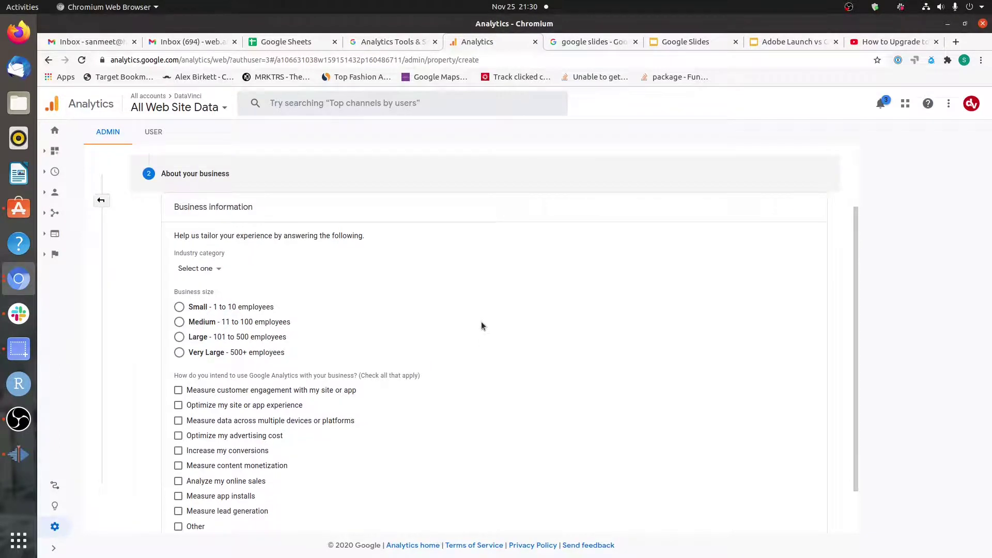
{"action": "left_click", "coordinate": [198, 274]}
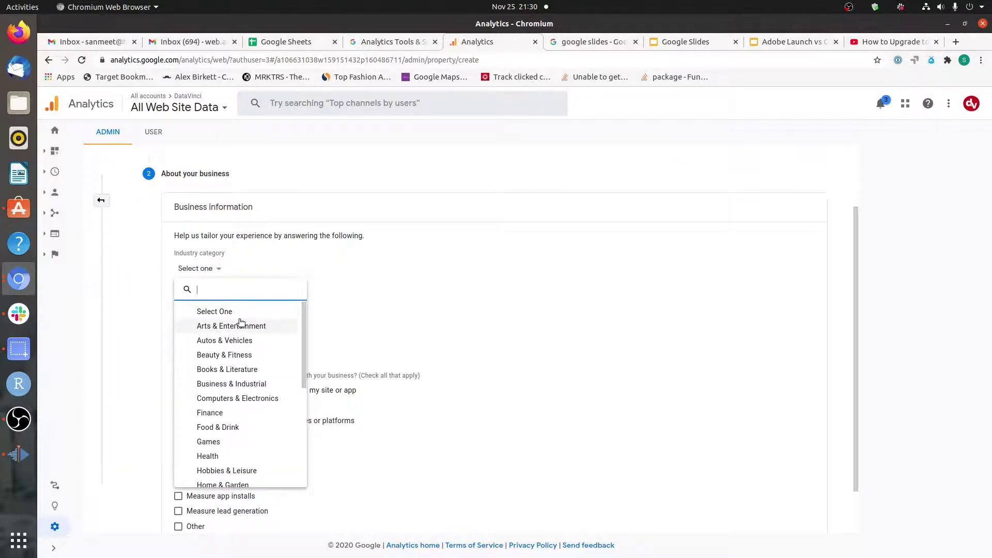
{"action": "scroll", "coordinate": [271, 359], "scroll_direction": "down", "scroll_amount": 4}
{"action": "scroll", "coordinate": [256, 429], "scroll_direction": "up", "scroll_amount": 3}
{"action": "scroll", "coordinate": [268, 392], "scroll_direction": "up", "scroll_amount": 1}
{"action": "left_click", "coordinate": [231, 381]}
{"action": "left_click", "coordinate": [179, 320]}
Step: Select the first six intended uses, from measuring customer engagement through content monetization, plus lead generation, and create the property
{"action": "scroll", "coordinate": [181, 331], "scroll_direction": "down", "scroll_amount": 1}
{"action": "left_click", "coordinate": [178, 335]}
{"action": "left_click", "coordinate": [178, 351]}
{"action": "left_click", "coordinate": [179, 366]}
{"action": "left_click", "coordinate": [178, 381]}
{"action": "left_click", "coordinate": [178, 396]}
{"action": "left_click", "coordinate": [178, 410]}
{"action": "left_click", "coordinate": [178, 456]}
{"action": "left_click", "coordinate": [196, 510]}
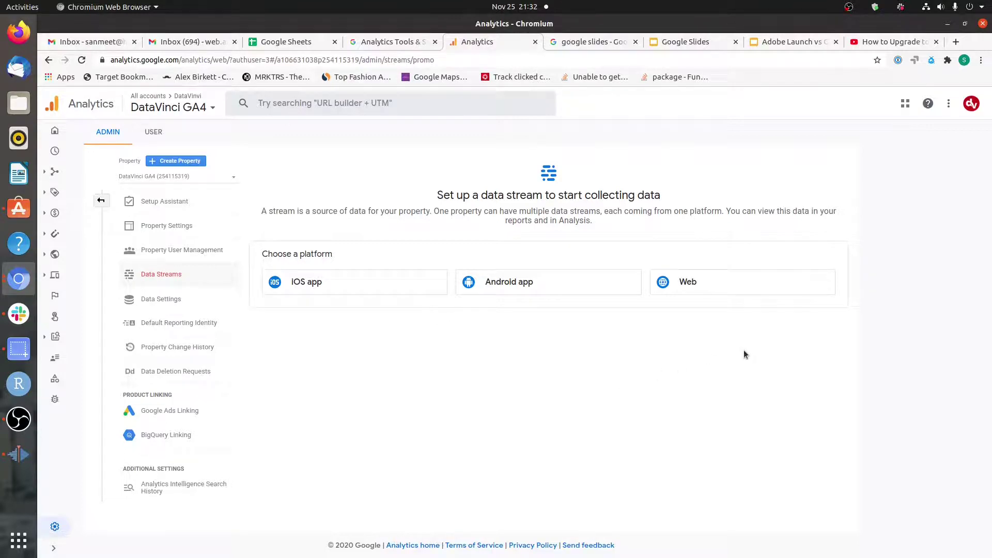
{"action": "left_click", "coordinate": [723, 282]}
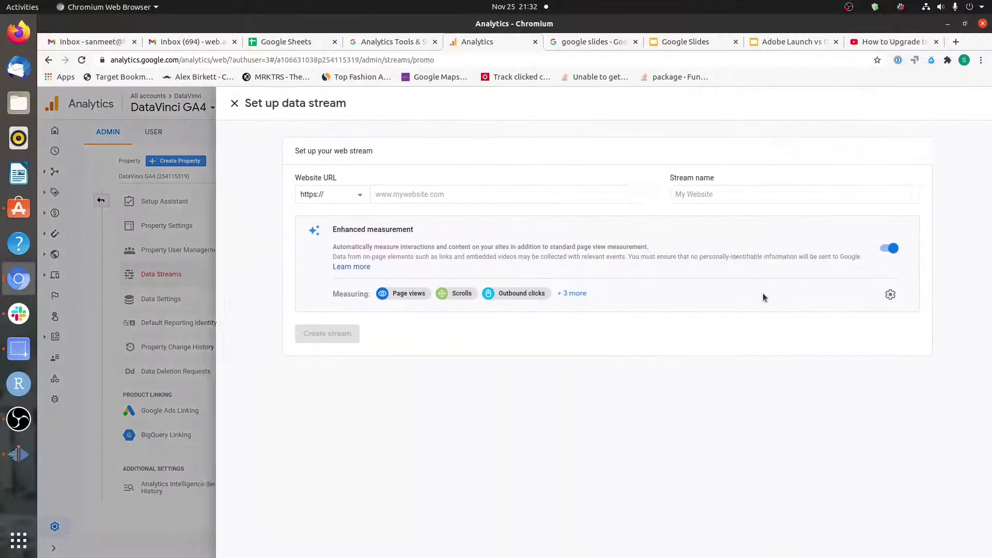
{"action": "left_click", "coordinate": [500, 194]}
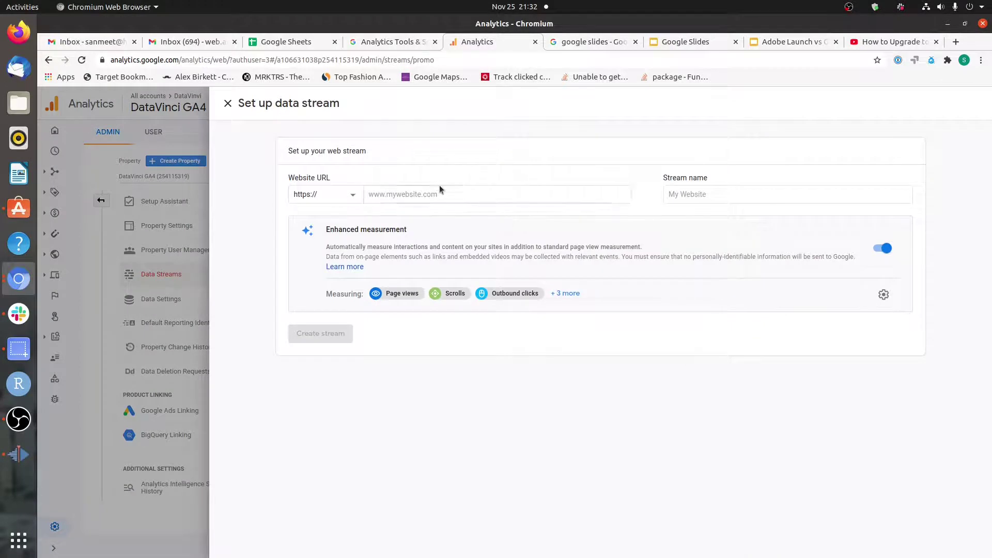
{"action": "type", "text": "datavinci.services"}
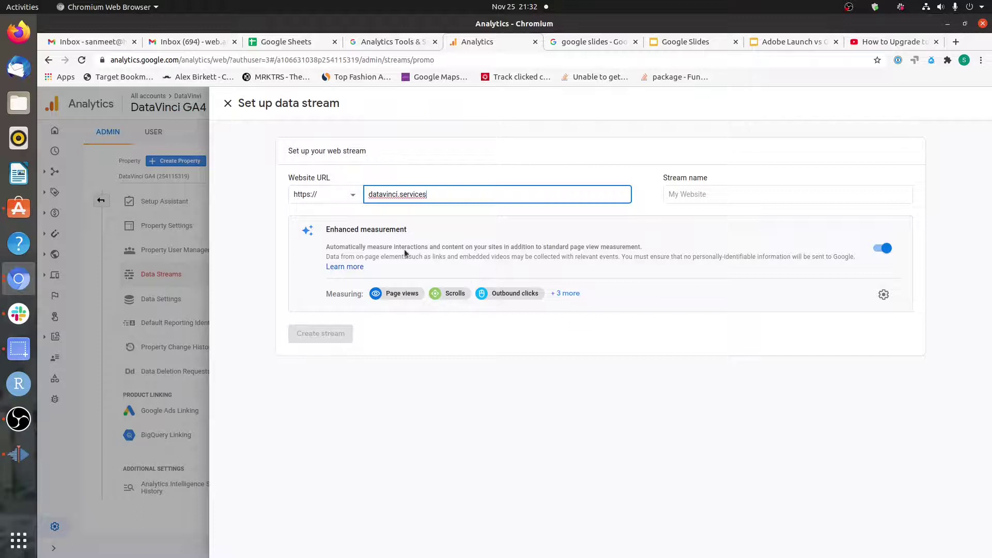
{"action": "left_click", "coordinate": [665, 199]}
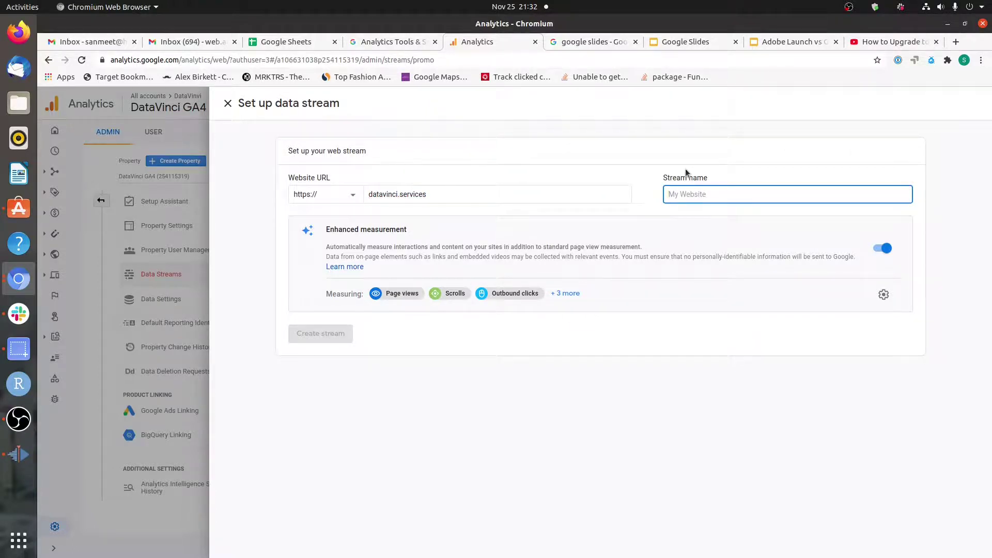
{"action": "type", "text": "DataVi"}
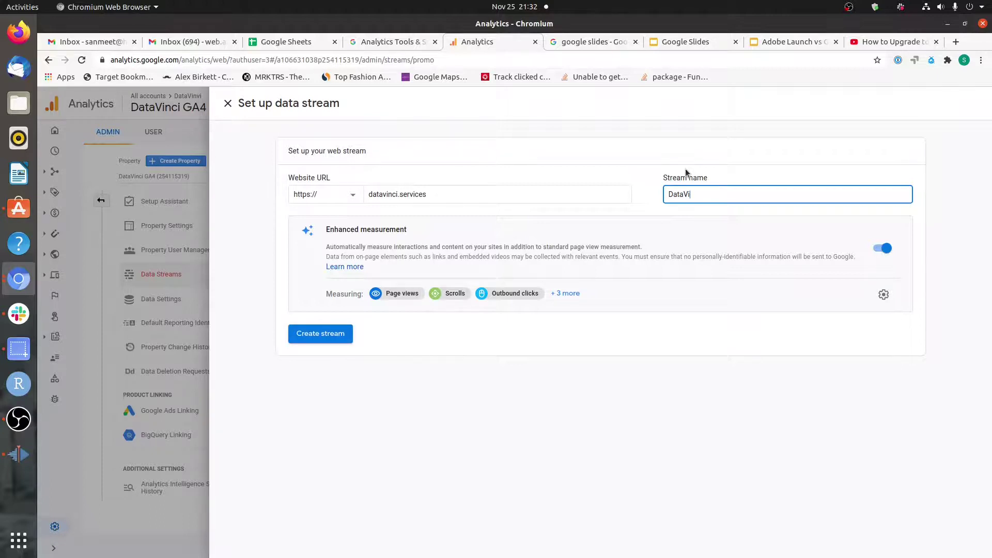
{"action": "type", "text": "nci Website"}
Step: List all enhanced measurement events, then try turning enhanced measurement off and back on
{"action": "left_click", "coordinate": [564, 293]}
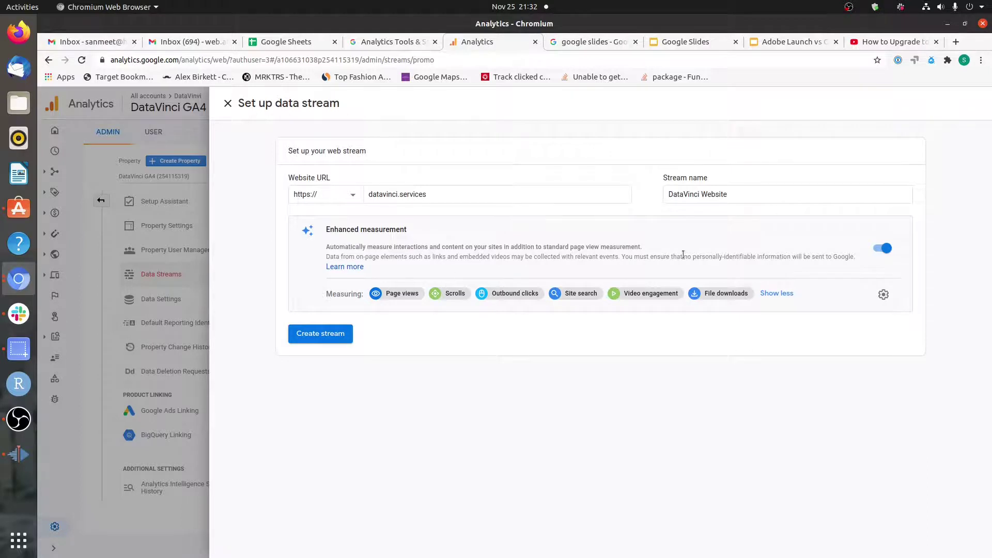
{"action": "left_click", "coordinate": [876, 251]}
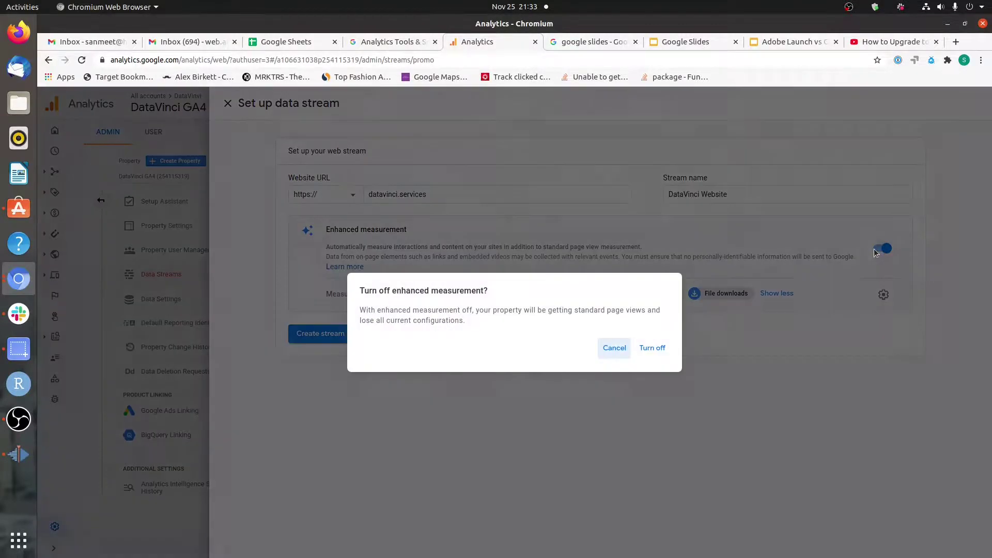
{"action": "left_click", "coordinate": [652, 349]}
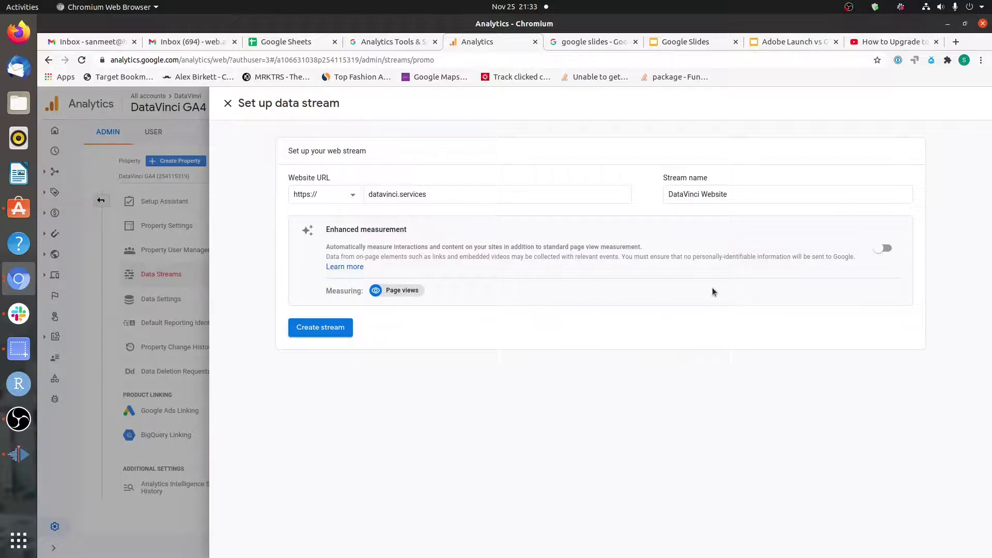
{"action": "left_click", "coordinate": [879, 247]}
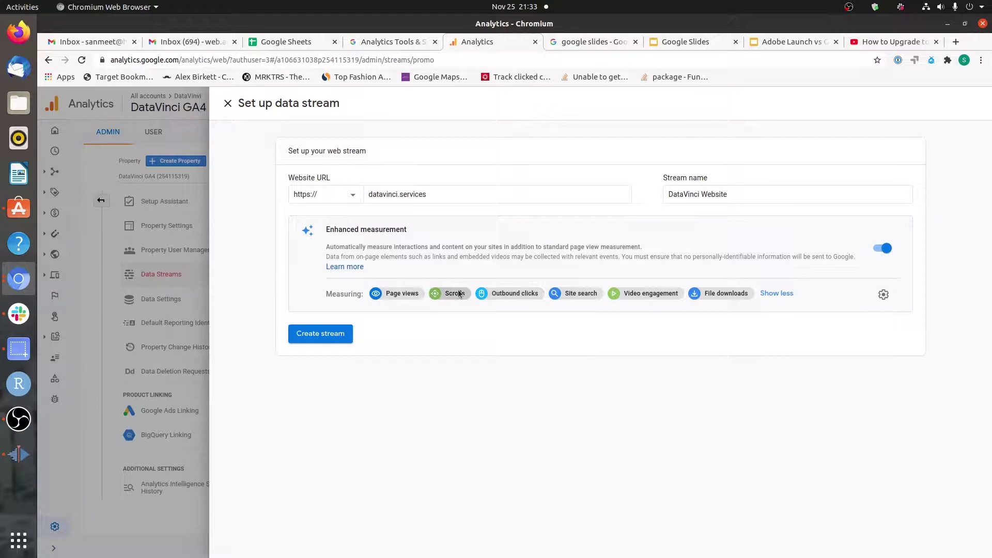
Step: Save the enhanced measurement settings with all event types enabled and create the web stream
{"action": "left_click", "coordinate": [885, 294]}
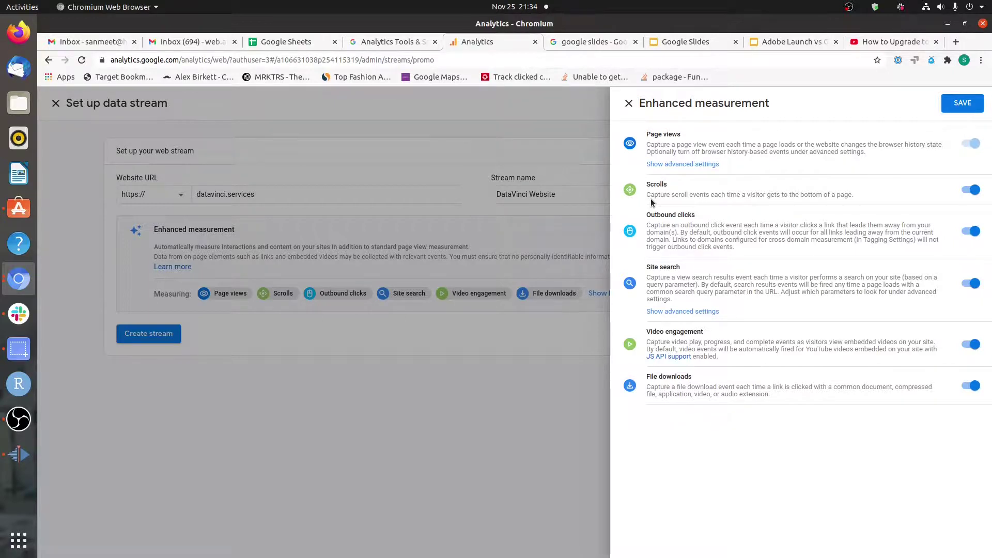
{"action": "left_click", "coordinate": [962, 103]}
{"action": "left_click", "coordinate": [317, 334]}
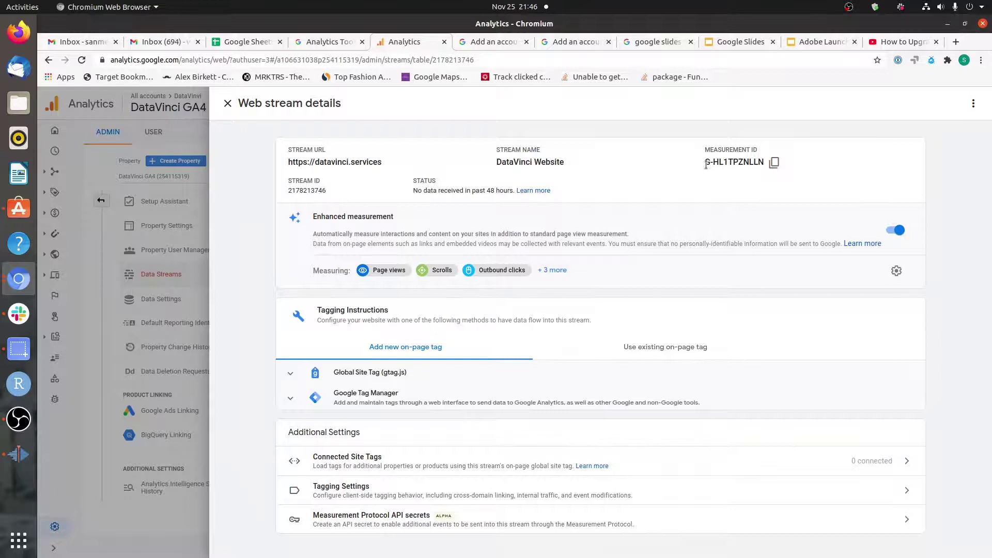
Step: Copy the web stream's measurement ID and show its Global Site Tag (gtag.js) installation code
{"action": "left_click", "coordinate": [774, 162]}
{"action": "left_click", "coordinate": [361, 373]}
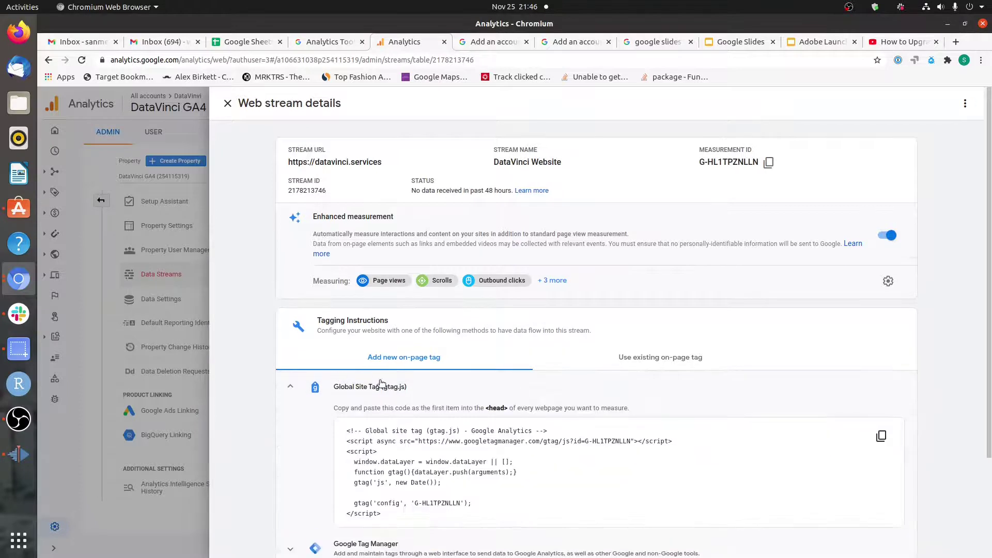
{"action": "scroll", "coordinate": [380, 382], "scroll_direction": "down", "scroll_amount": 3}
{"action": "left_click_drag", "start_coordinate": [345, 355], "coordinate": [403, 432]}
{"action": "left_click", "coordinate": [409, 440]}
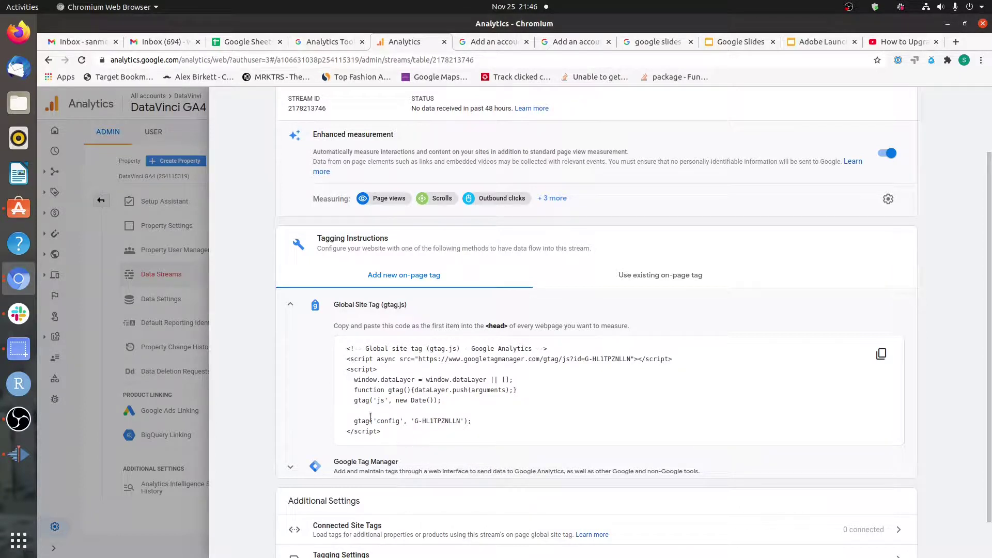
Step: Highlight the complete Global Site Tag code and expand the Google Tag Manager guidance for adding a new on-page tag
{"action": "left_click_drag", "start_coordinate": [345, 351], "coordinate": [416, 436]}
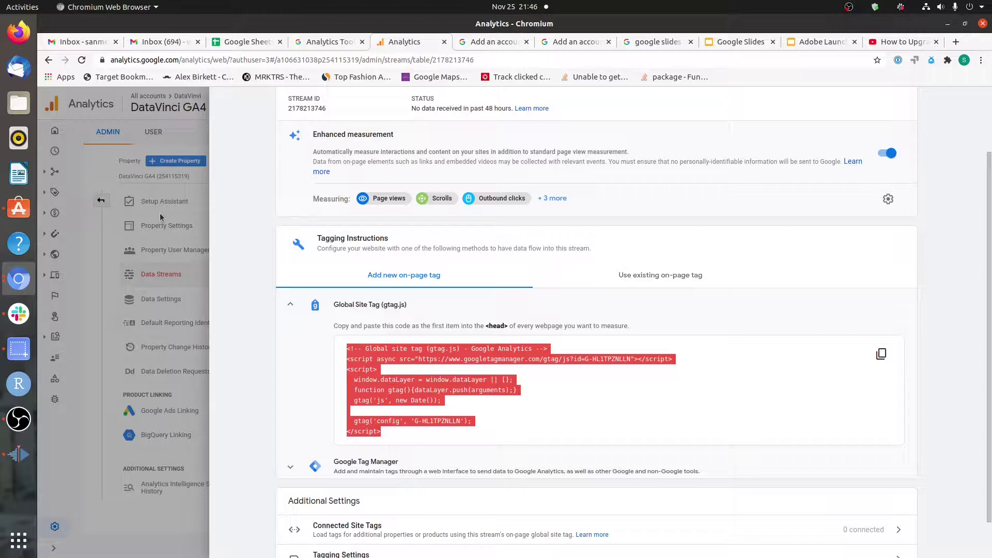
{"action": "left_click", "coordinate": [494, 412]}
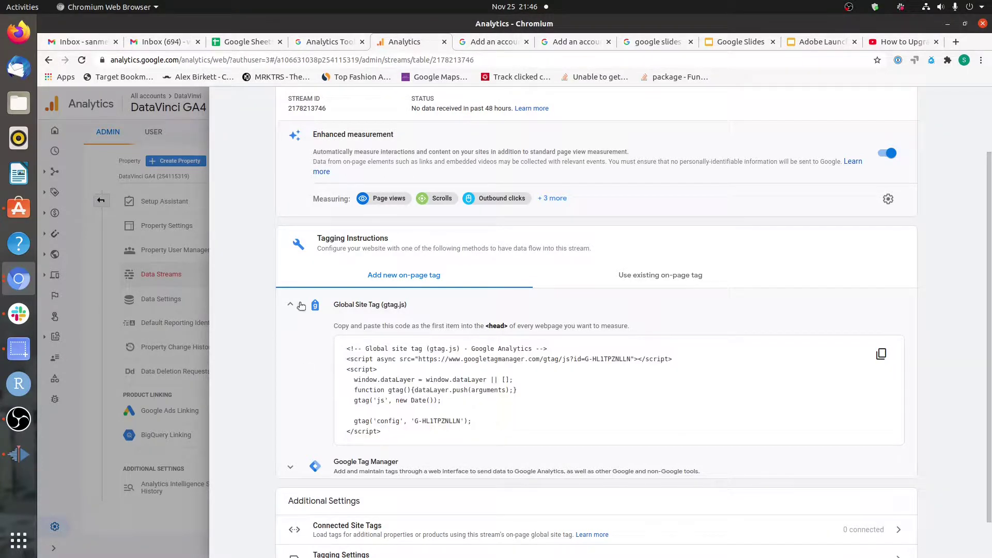
{"action": "left_click", "coordinate": [388, 478]}
{"action": "scroll", "coordinate": [442, 394], "scroll_direction": "down", "scroll_amount": 3}
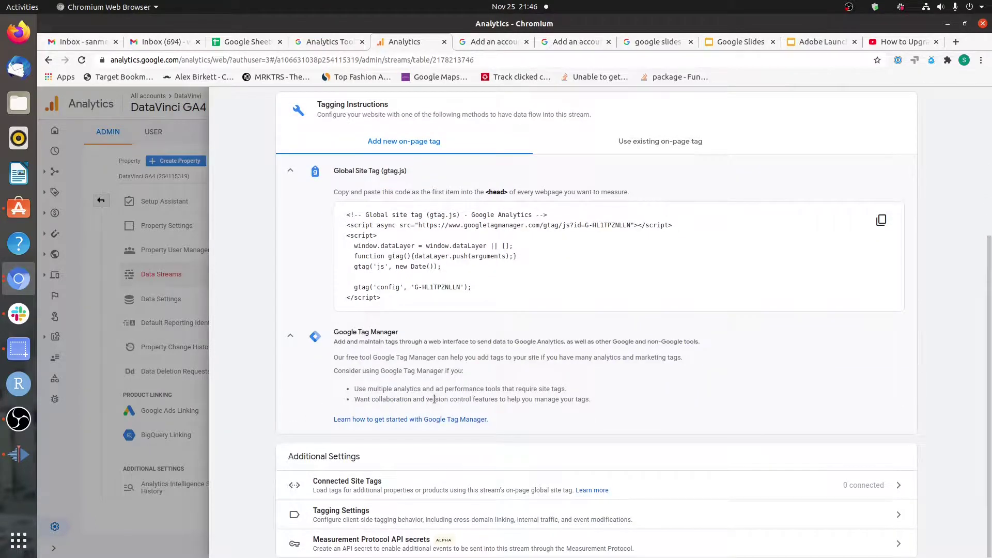
{"action": "scroll", "coordinate": [434, 398], "scroll_direction": "up", "scroll_amount": 2}
{"action": "scroll", "coordinate": [640, 245], "scroll_direction": "up", "scroll_amount": 3}
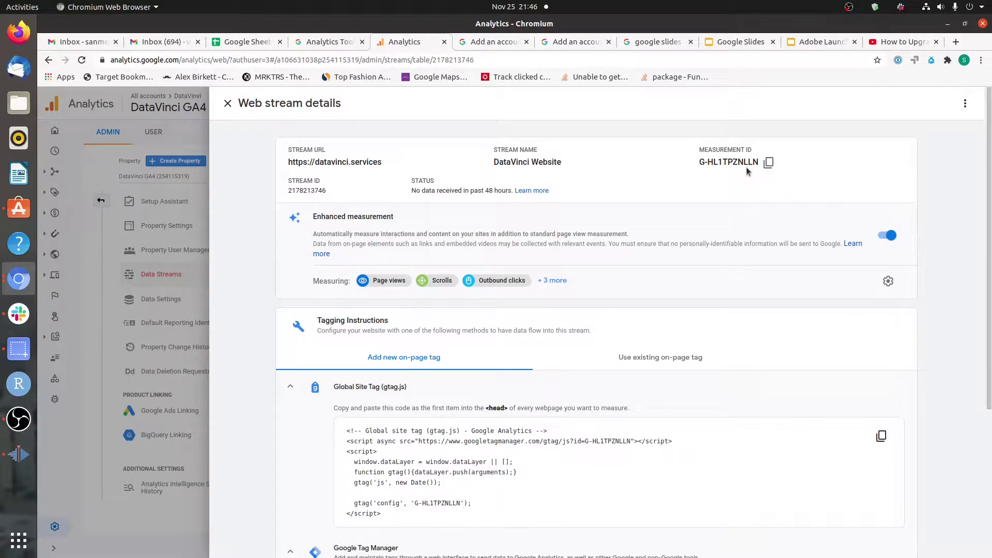
Step: Review the instructions for using an existing on-page tag and return to those for adding a new one
{"action": "left_click", "coordinate": [692, 355]}
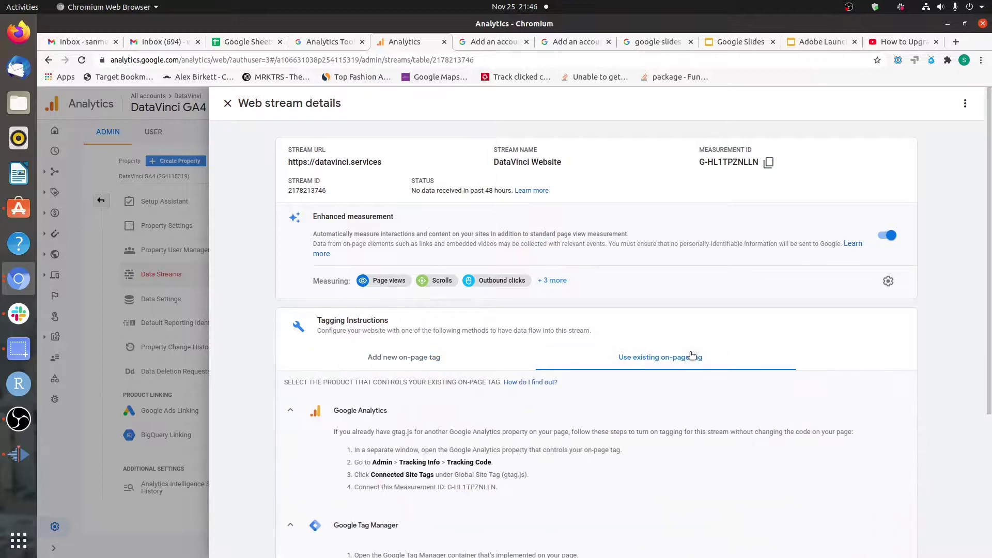
{"action": "scroll", "coordinate": [556, 386], "scroll_direction": "down", "scroll_amount": 1}
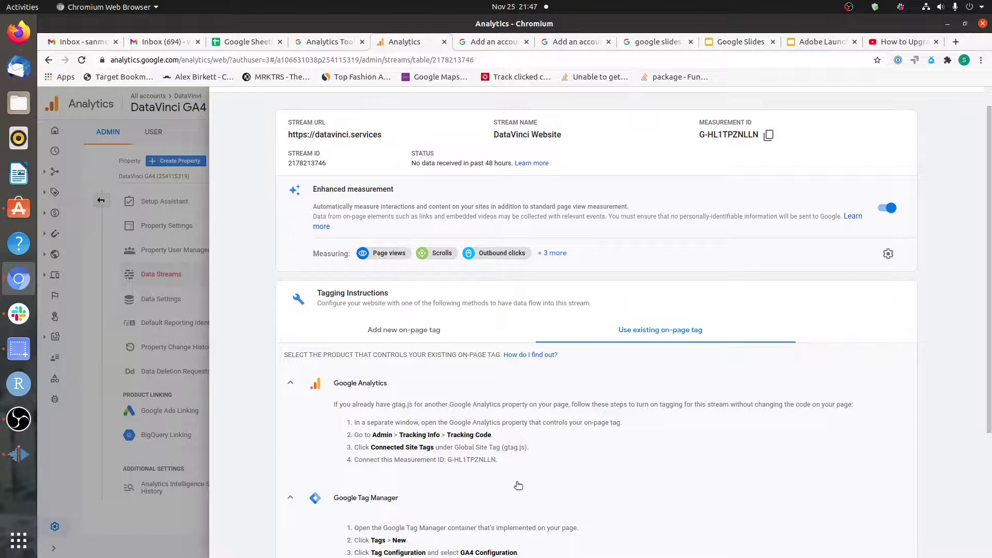
{"action": "left_click", "coordinate": [403, 329]}
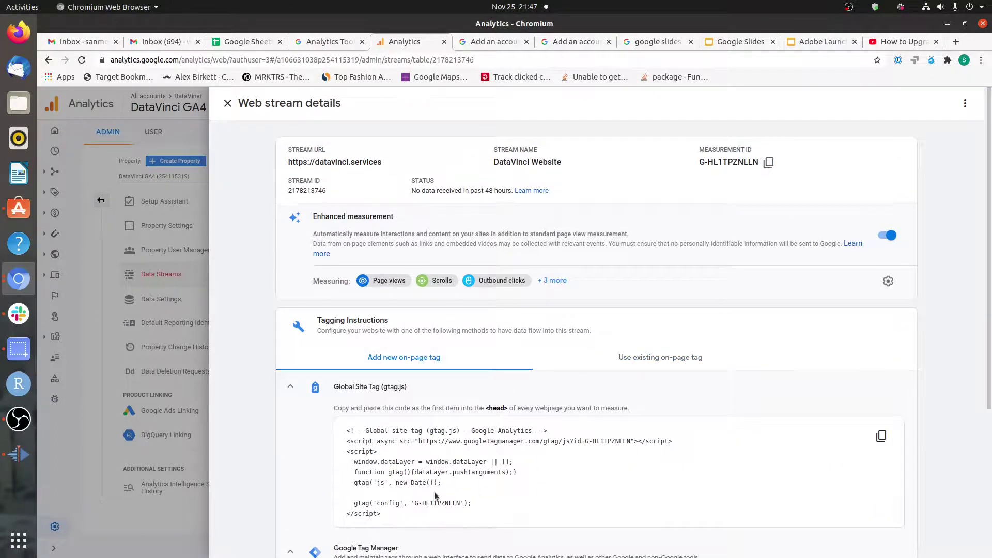
{"action": "scroll", "coordinate": [511, 467], "scroll_direction": "down", "scroll_amount": 1}
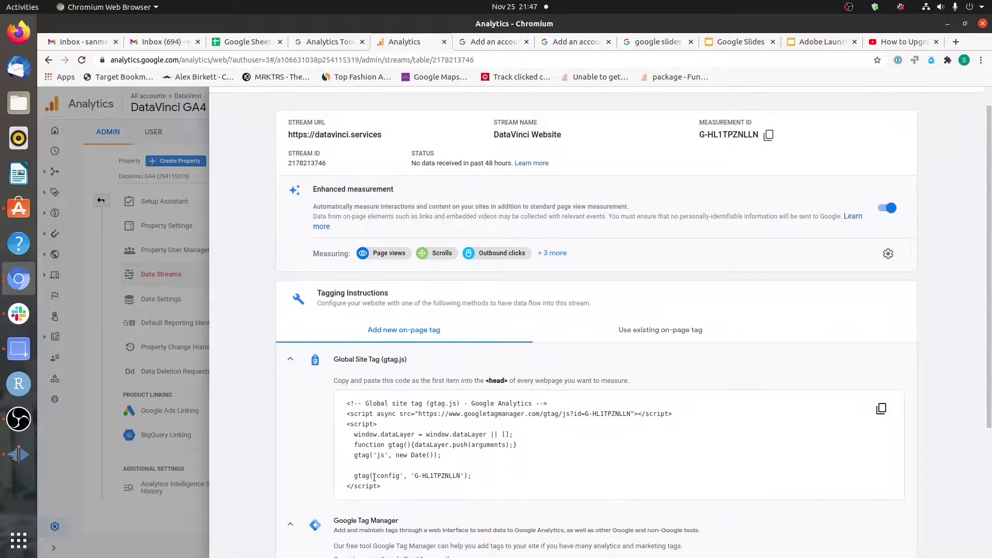
Step: Highlight the measurement ID in the config line of the Global Site Tag code
{"action": "left_click_drag", "start_coordinate": [355, 475], "coordinate": [457, 478]}
{"action": "left_click", "coordinate": [460, 476]}
{"action": "left_click", "coordinate": [413, 475]}
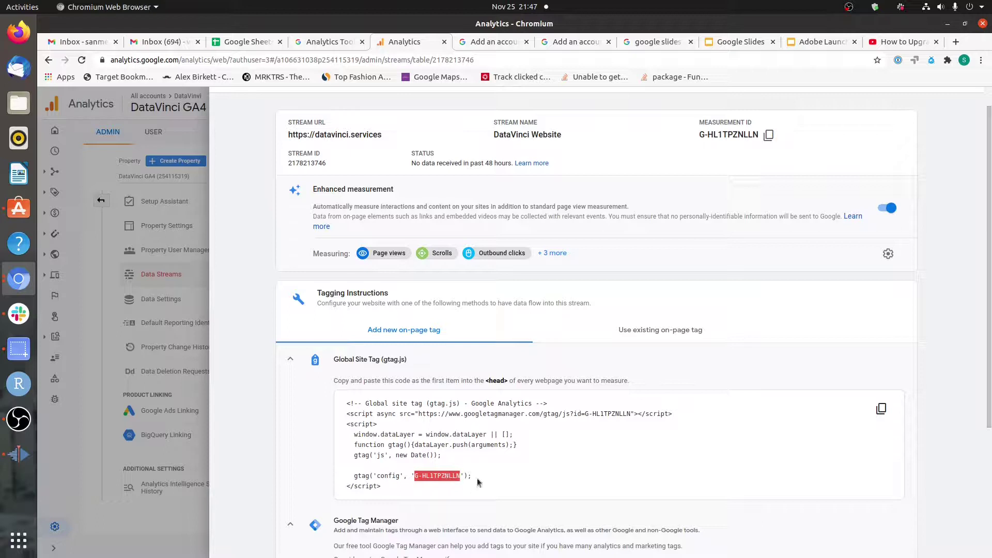
{"action": "left_click", "coordinate": [467, 475]}
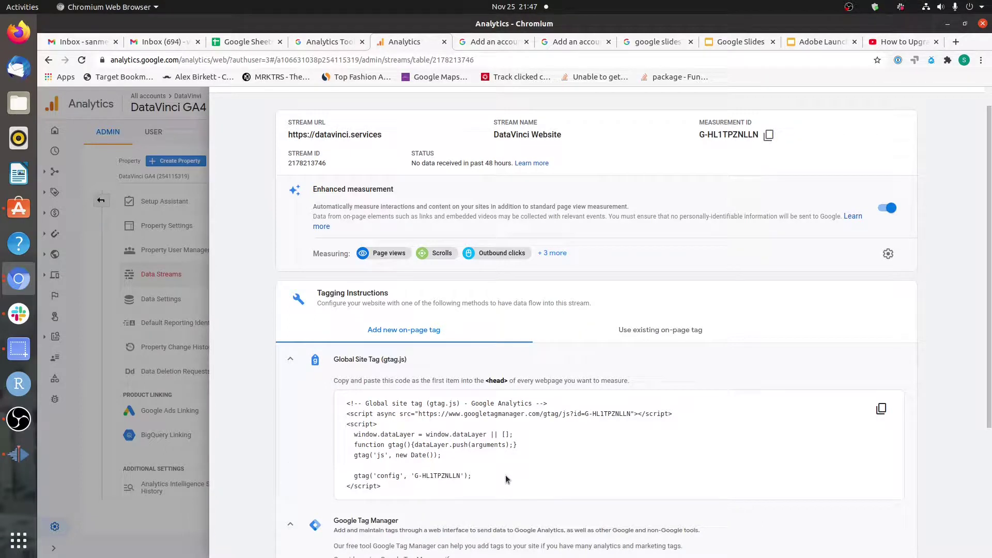
Step: Show the instructions for an existing on-page tag and copy the measurement ID from the Google Tag Manager section
{"action": "left_click", "coordinate": [643, 335]}
{"action": "scroll", "coordinate": [542, 400], "scroll_direction": "down", "scroll_amount": 2}
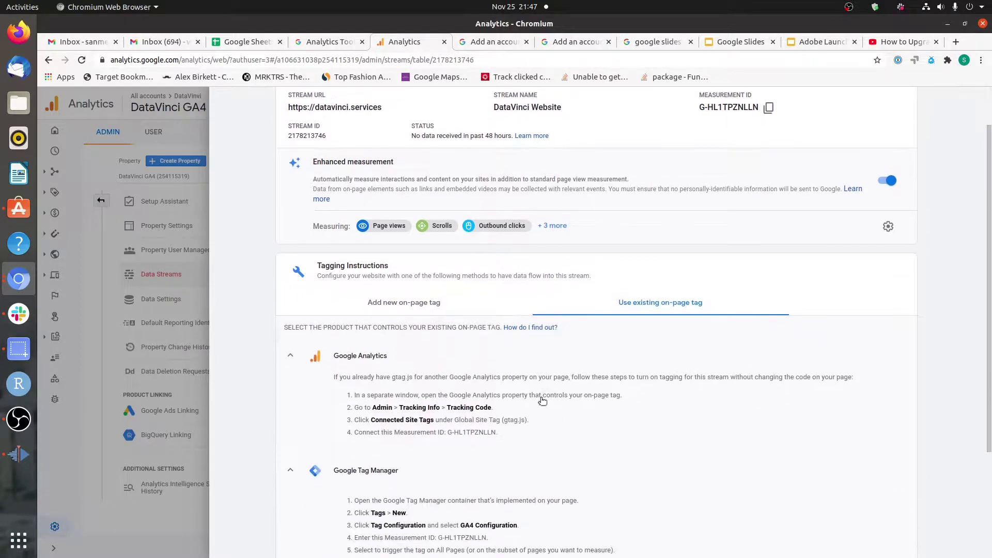
{"action": "scroll", "coordinate": [544, 404], "scroll_direction": "down", "scroll_amount": 2}
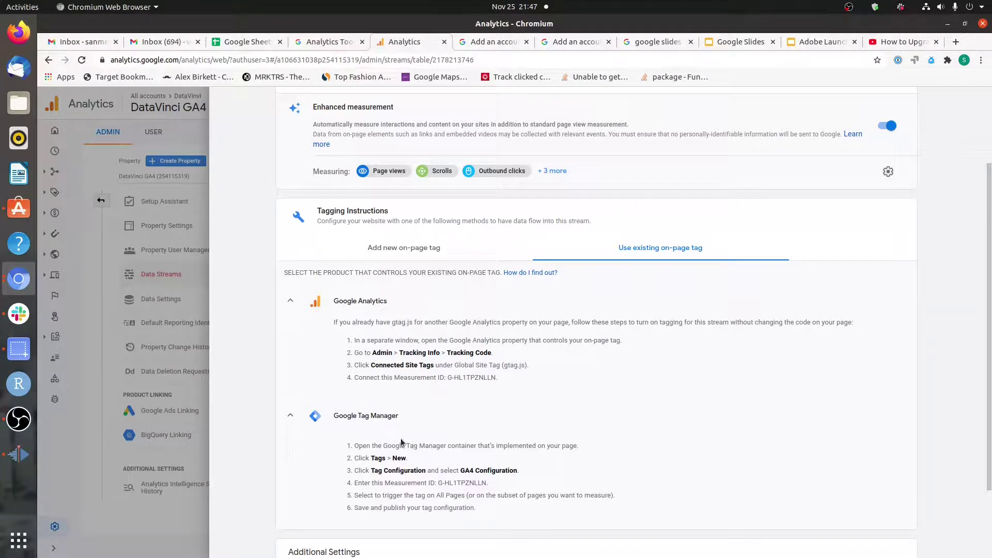
{"action": "left_click_drag", "start_coordinate": [438, 483], "coordinate": [486, 482]}
{"action": "key", "text": "ctrl+c"}
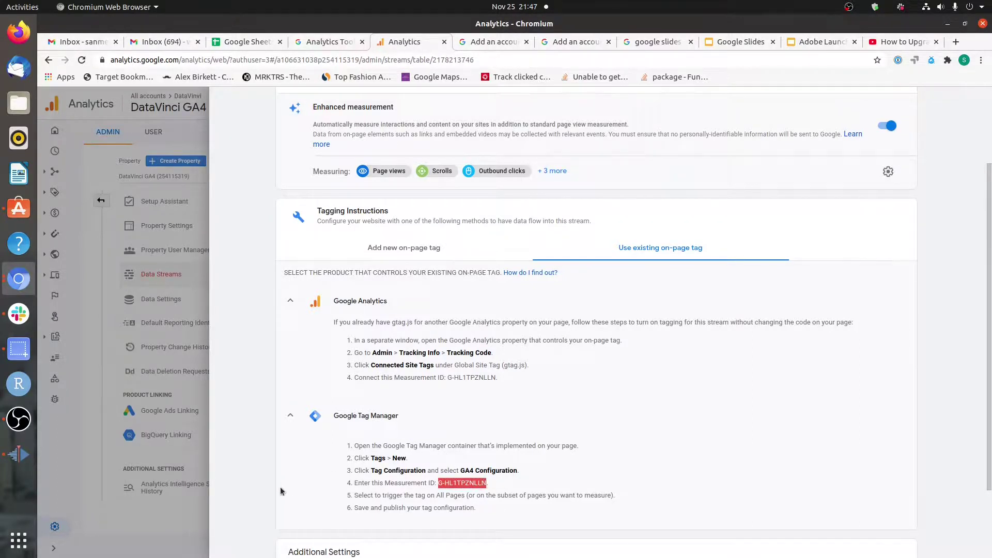
Step: Examine the existing on-page tag instructions and the stream's Additional Settings, including Connected Site Tags and Tagging Settings
{"action": "scroll", "coordinate": [310, 495], "scroll_direction": "down", "scroll_amount": 3}
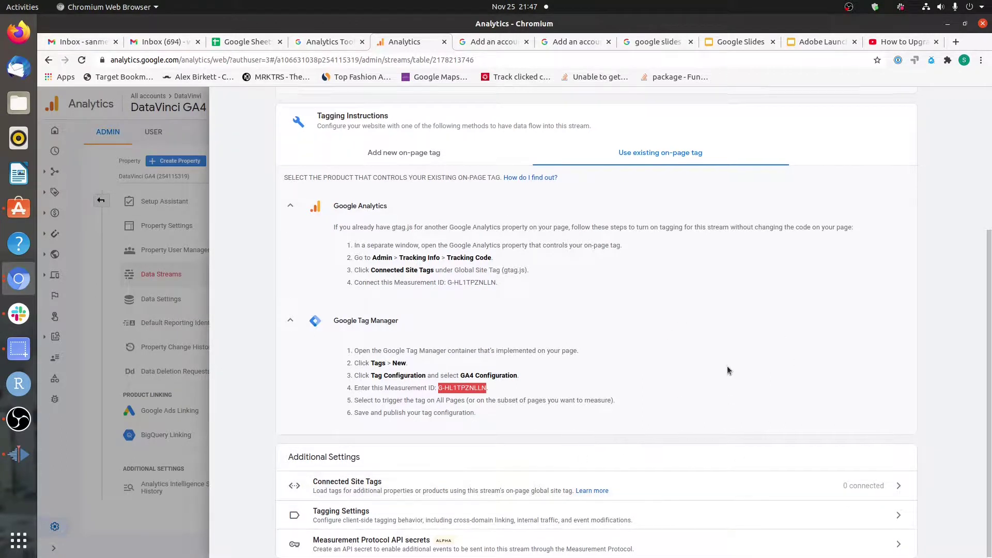
{"action": "scroll", "coordinate": [726, 370], "scroll_direction": "up", "scroll_amount": 3}
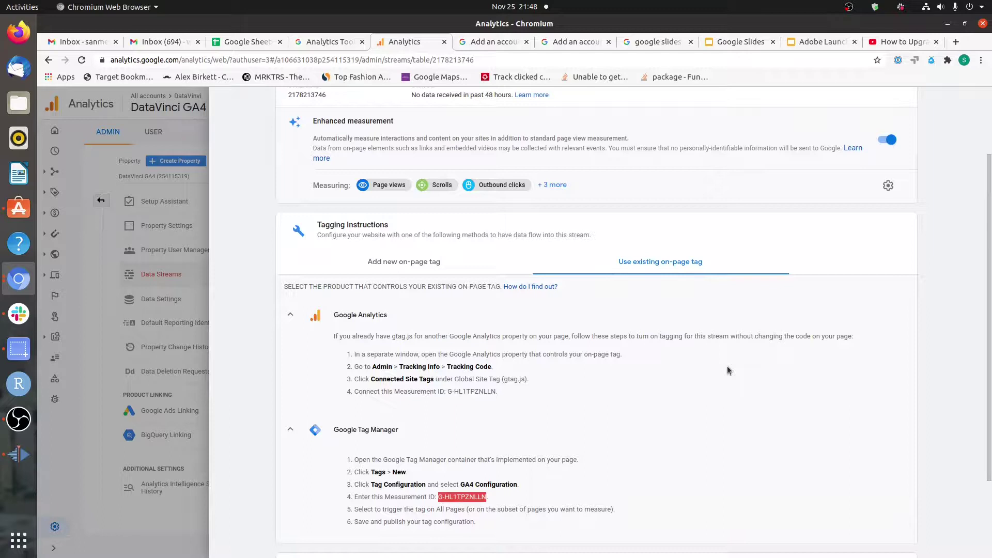
{"action": "scroll", "coordinate": [727, 370], "scroll_direction": "down", "scroll_amount": 3}
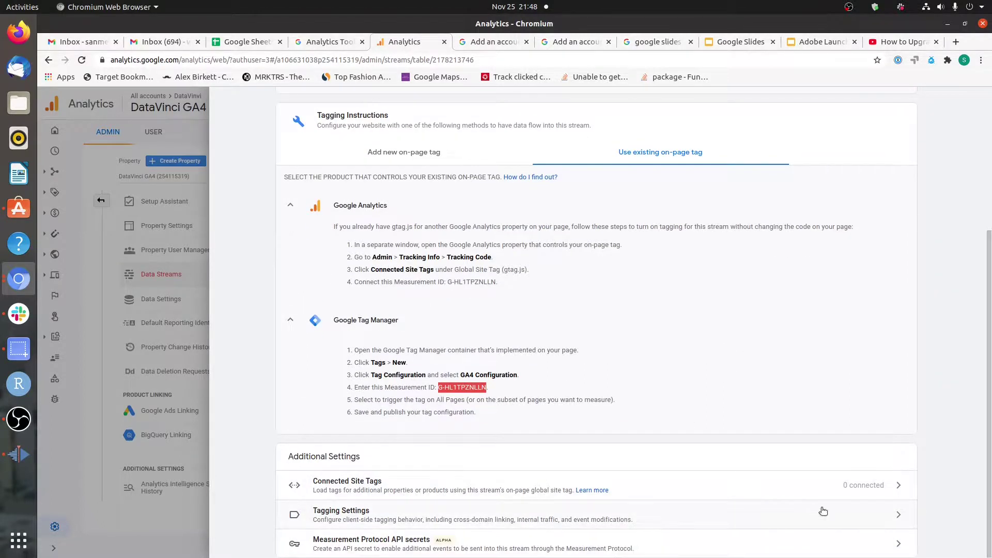
{"action": "left_click", "coordinate": [697, 420]}
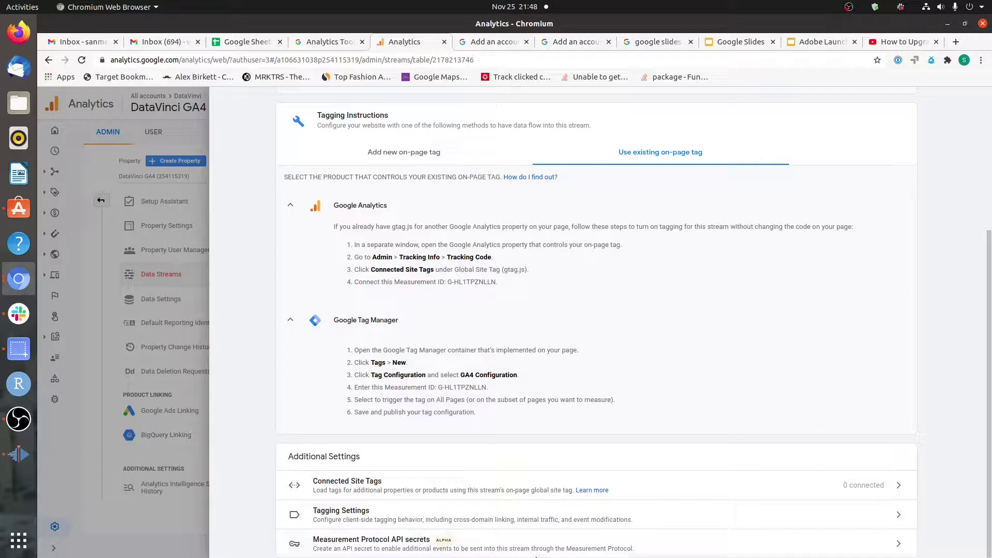
{"action": "scroll", "coordinate": [537, 427], "scroll_direction": "up", "scroll_amount": 1}
{"action": "scroll", "coordinate": [537, 423], "scroll_direction": "up", "scroll_amount": 4}
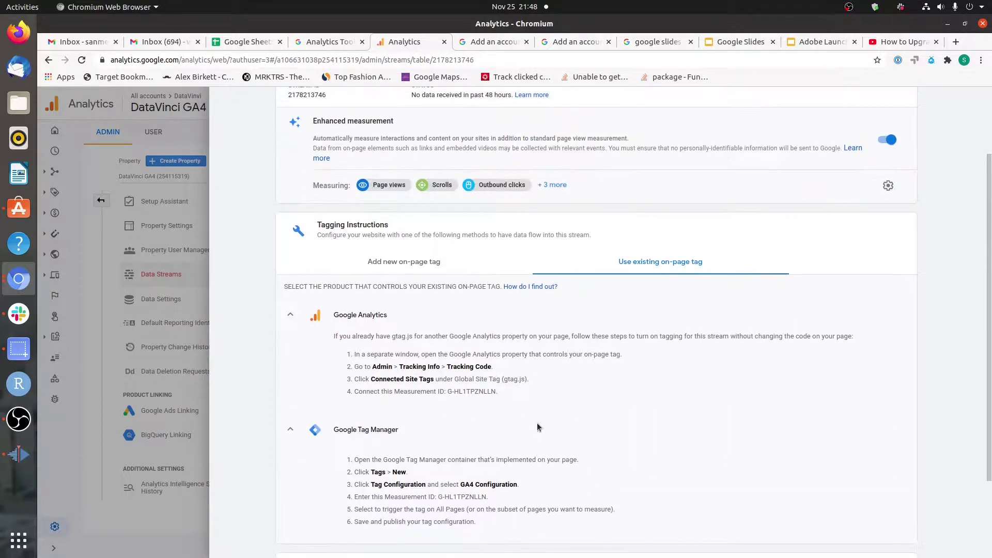
{"action": "scroll", "coordinate": [723, 330], "scroll_direction": "up", "scroll_amount": 1}
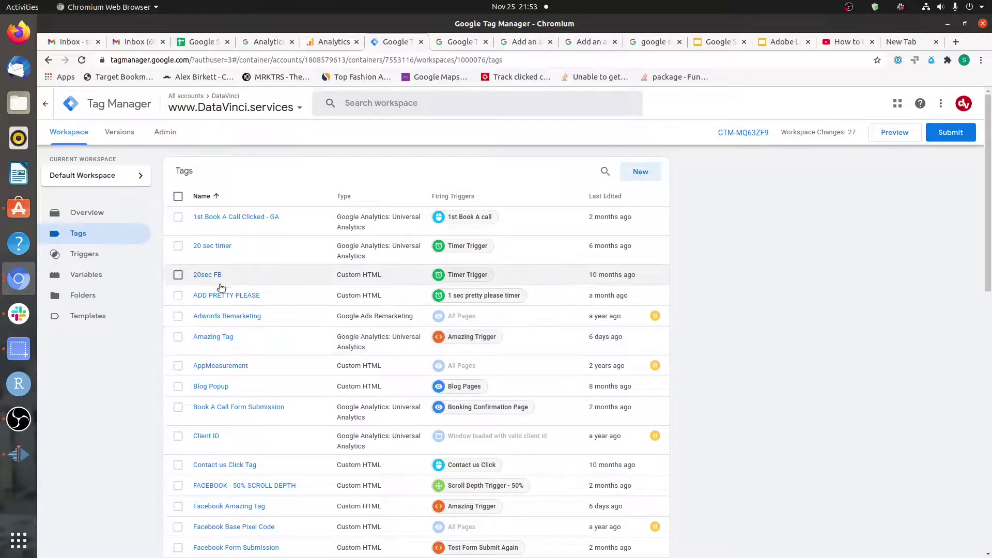
{"action": "left_click", "coordinate": [654, 172]}
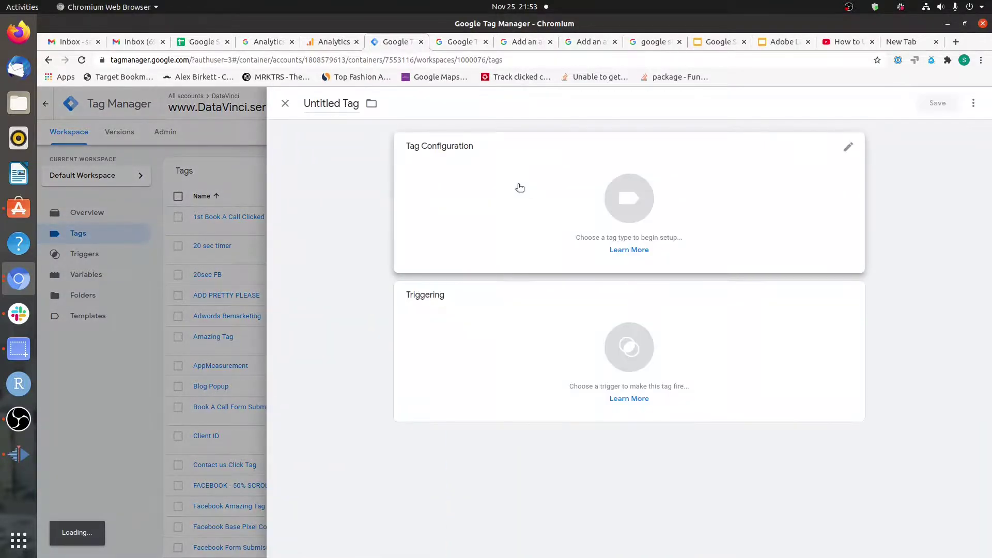
{"action": "left_click", "coordinate": [519, 186]}
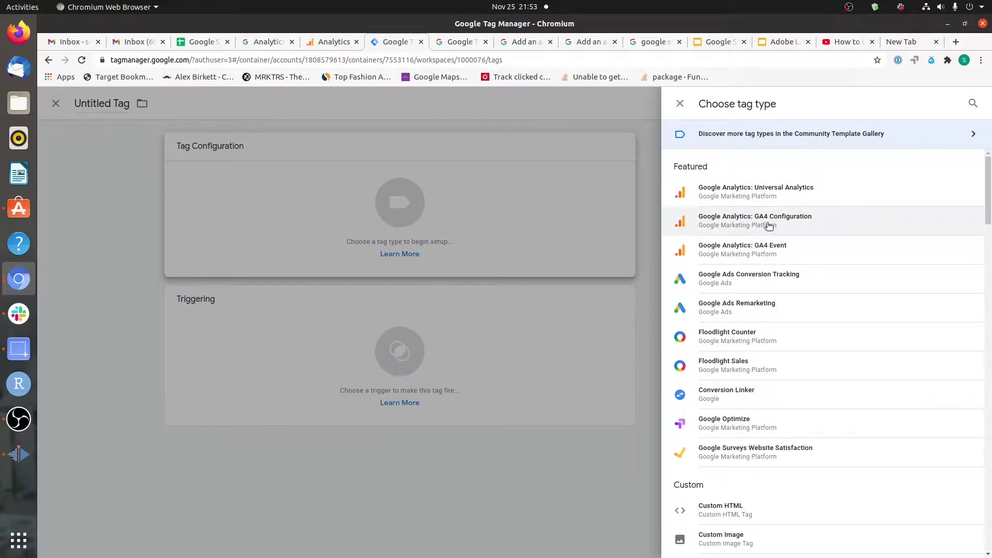
{"action": "left_click", "coordinate": [795, 232]}
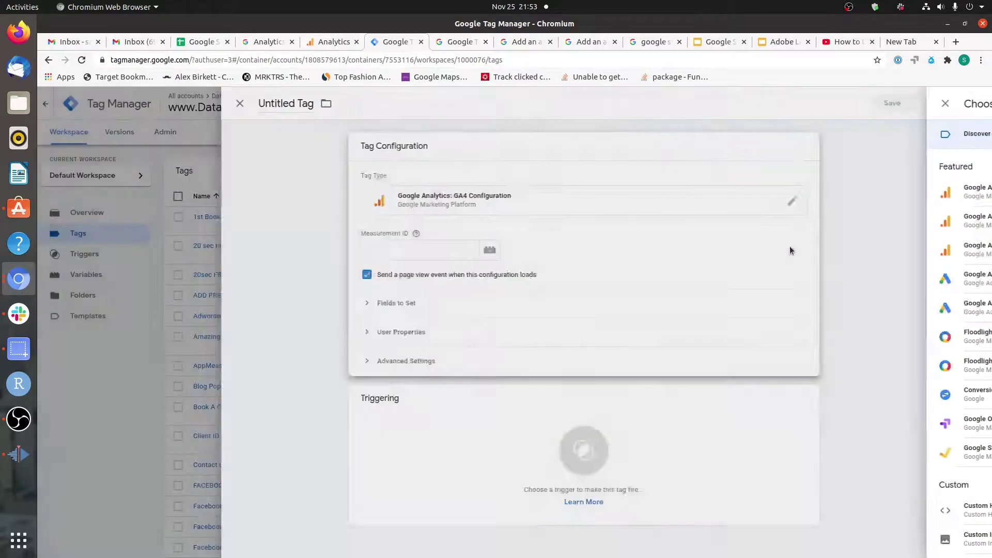
{"action": "left_click", "coordinate": [454, 253]}
{"action": "key", "text": "ctrl+v"}
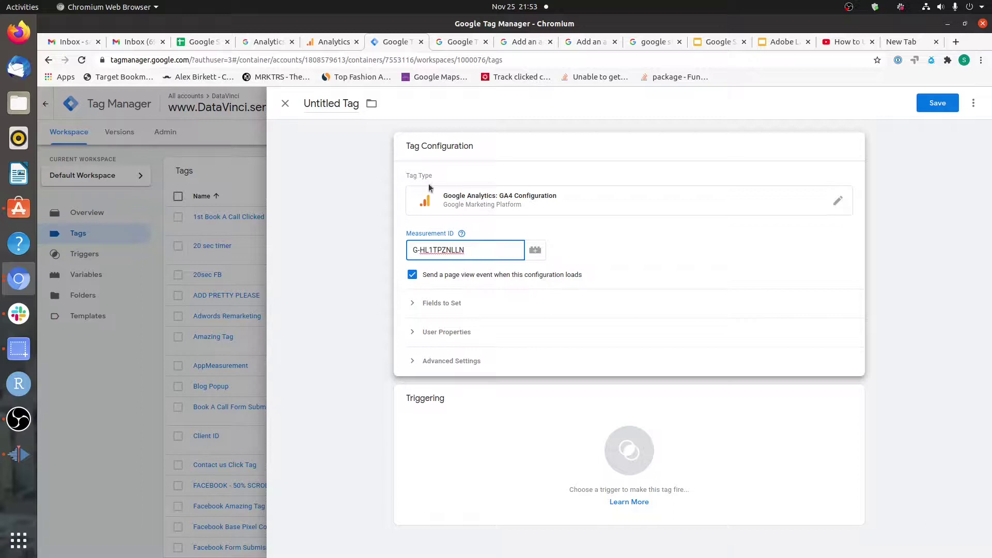
Step: Inspect the tag's Fields to Set, User Properties and Advanced Settings sections without changing them
{"action": "left_click", "coordinate": [452, 309]}
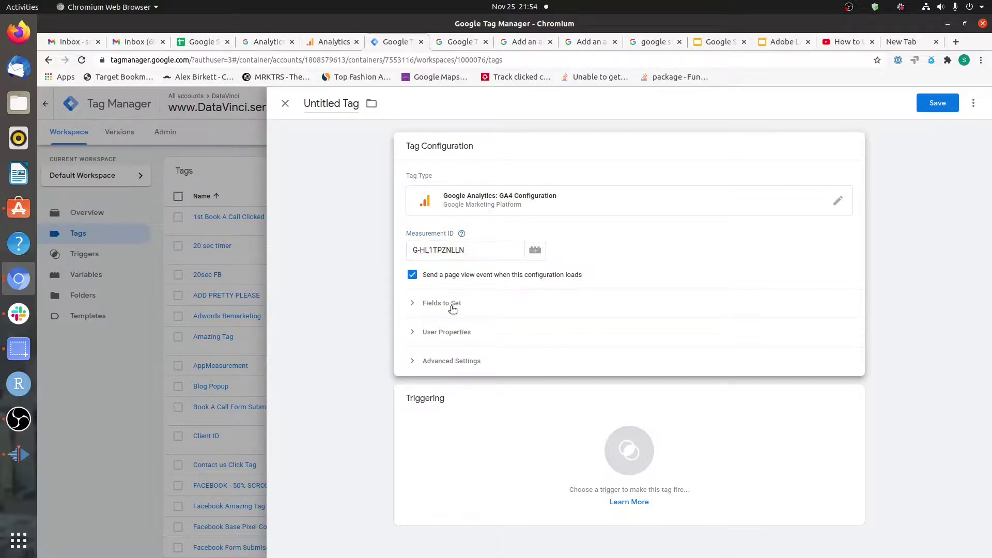
{"action": "left_click", "coordinate": [452, 308]}
{"action": "left_click", "coordinate": [459, 336]}
{"action": "left_click", "coordinate": [459, 337]}
{"action": "left_click", "coordinate": [451, 364]}
{"action": "left_click", "coordinate": [453, 372]}
Step: Add the All Pages firing trigger to the tag and save it as GA4 Page View Tag
{"action": "left_click", "coordinate": [473, 439]}
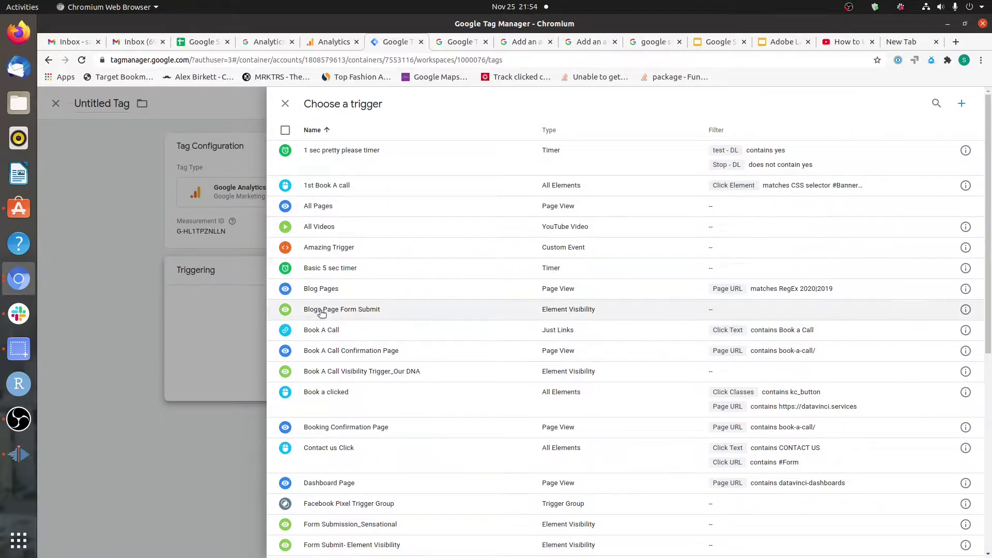
{"action": "left_click", "coordinate": [474, 209]}
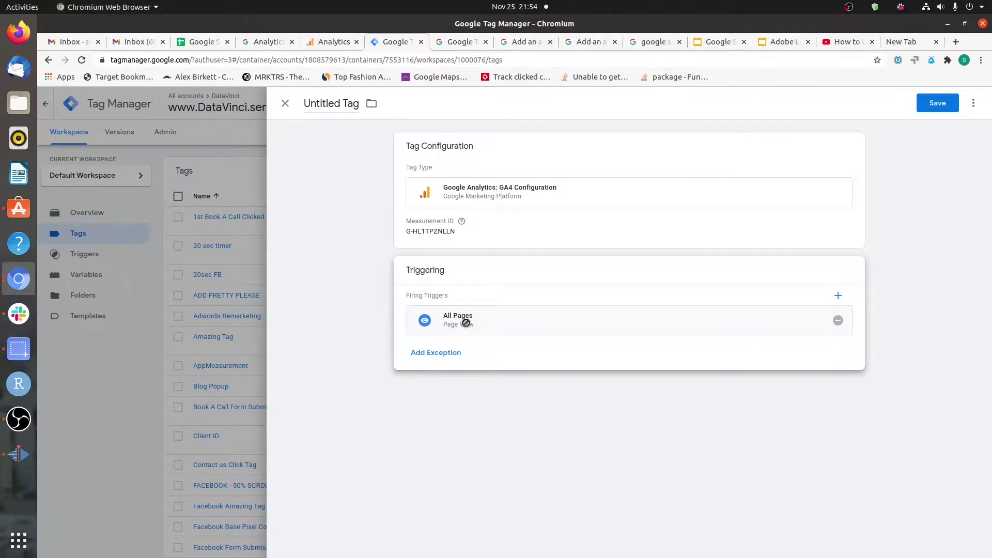
{"action": "left_click", "coordinate": [333, 101]}
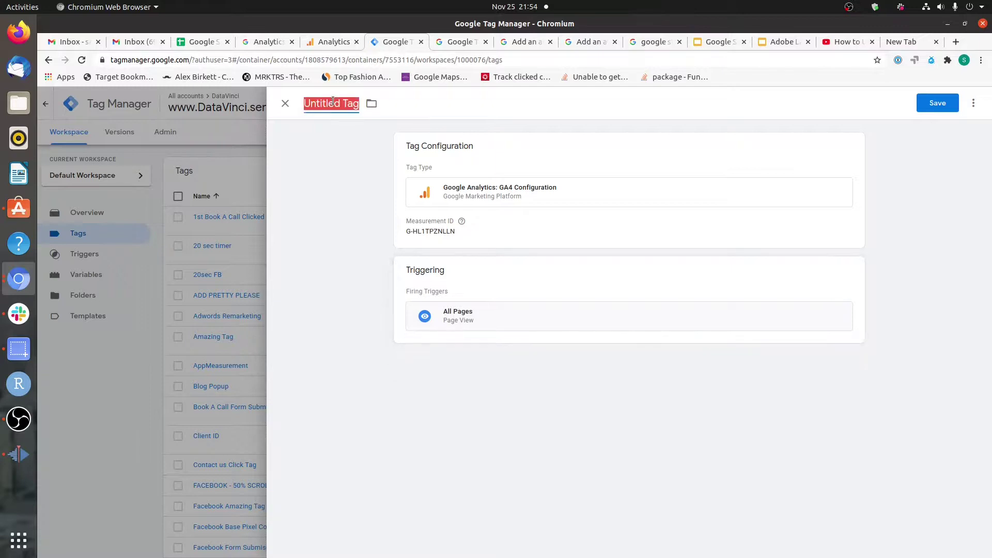
{"action": "type", "text": "GA"}
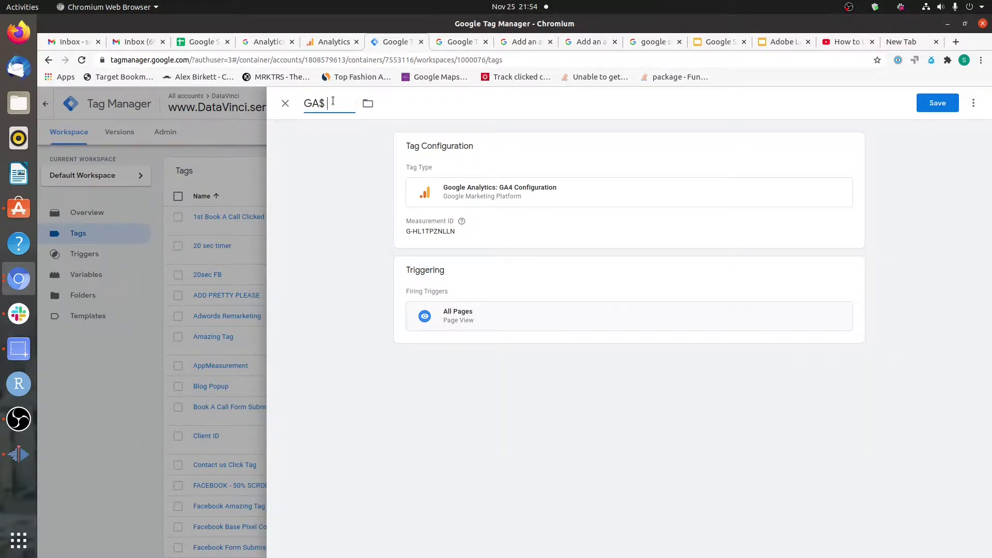
{"action": "type", "text": "4 Page View Tag"}
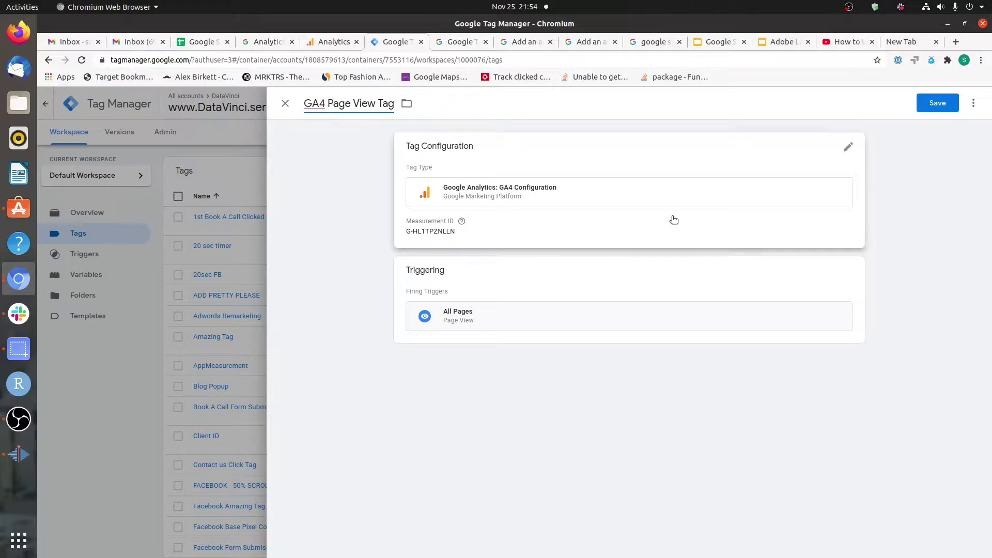
{"action": "left_click", "coordinate": [935, 104]}
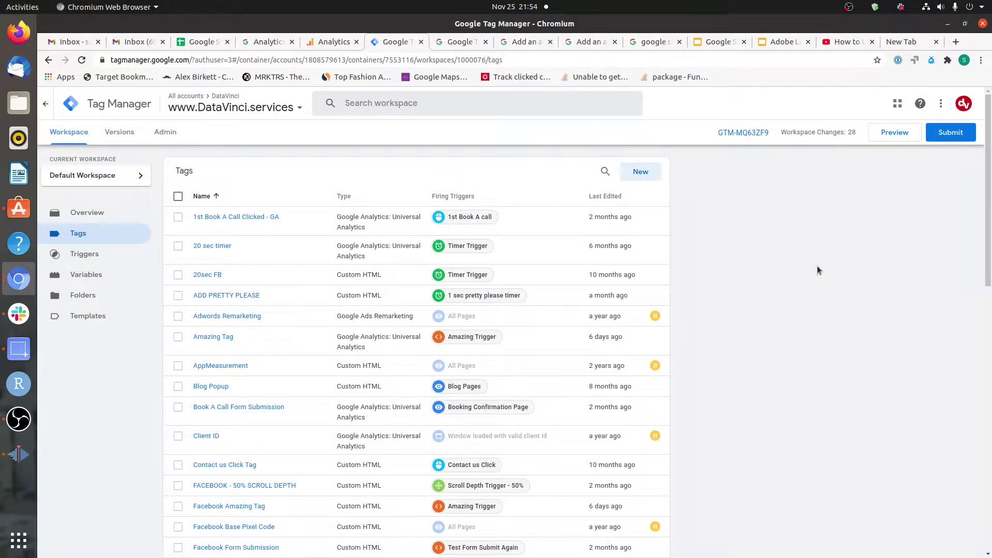
{"action": "left_click", "coordinate": [888, 140]}
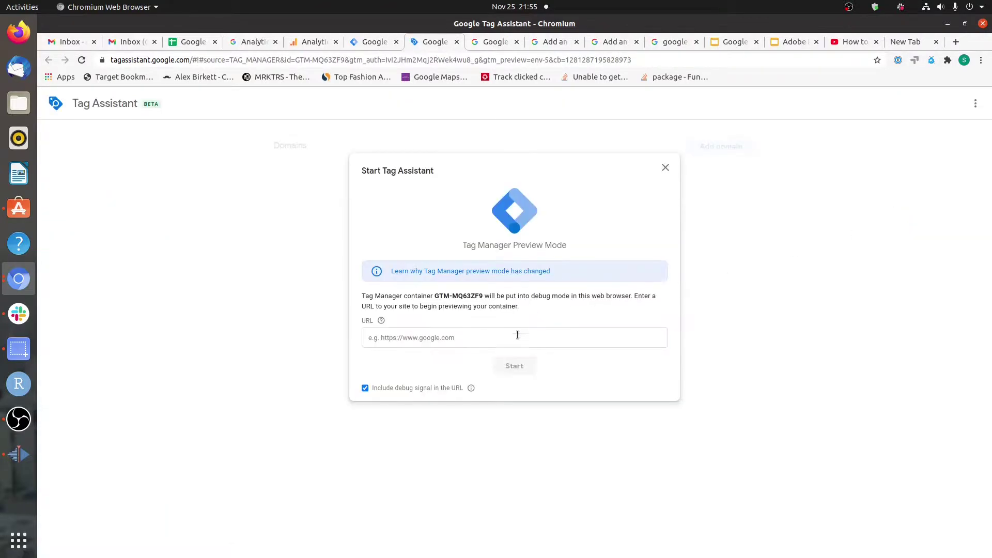
{"action": "left_click", "coordinate": [517, 335]}
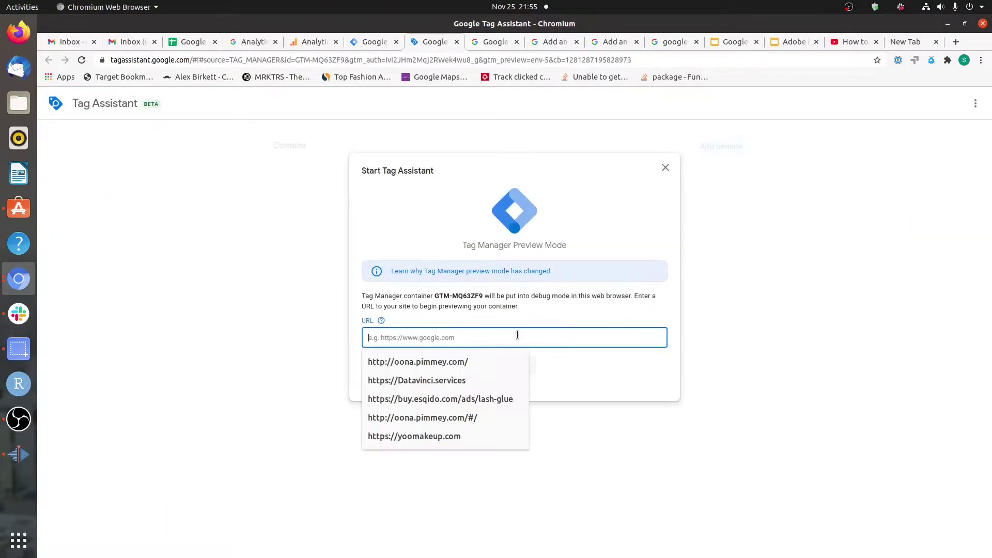
{"action": "left_click", "coordinate": [496, 379]}
{"action": "left_click", "coordinate": [512, 365]}
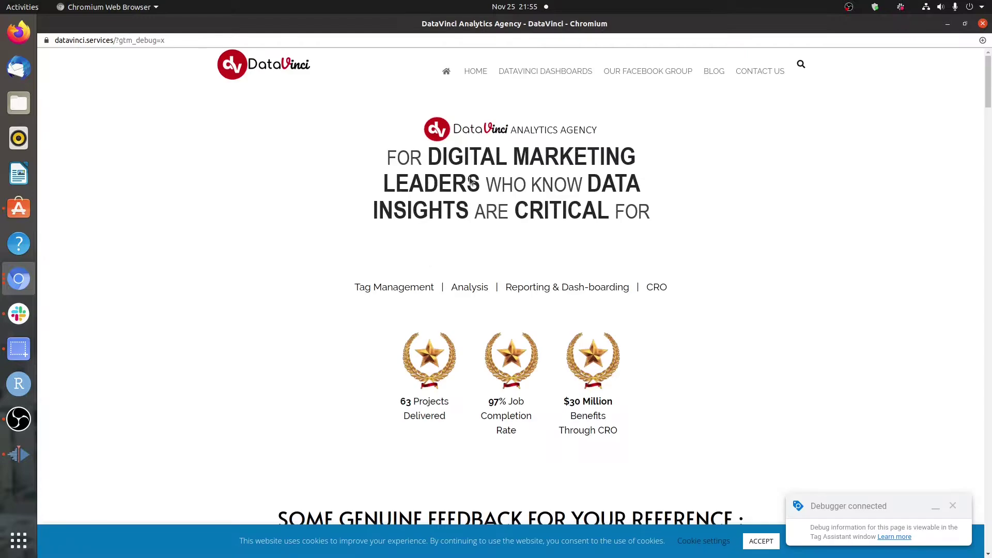
{"action": "key", "text": "alt+Tab"}
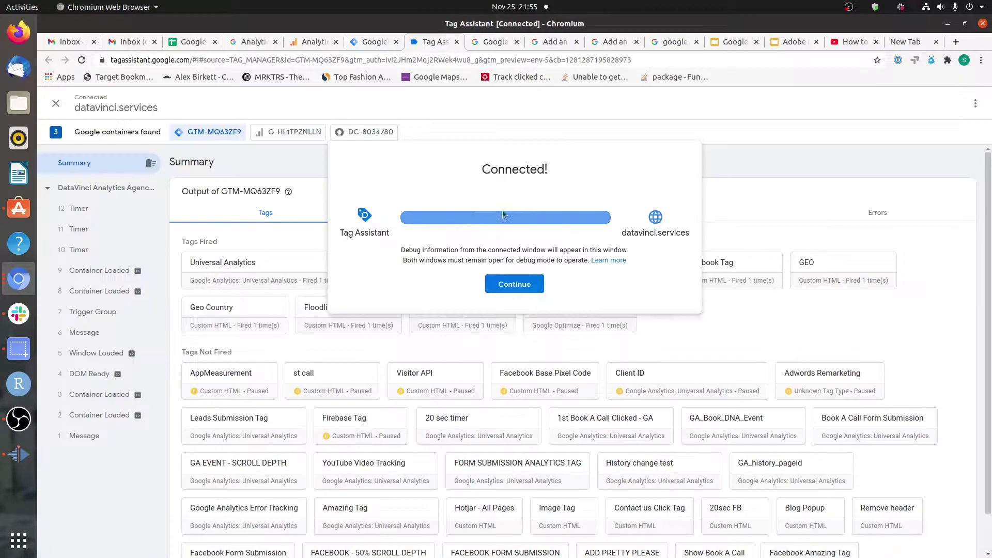
{"action": "left_click", "coordinate": [513, 283]}
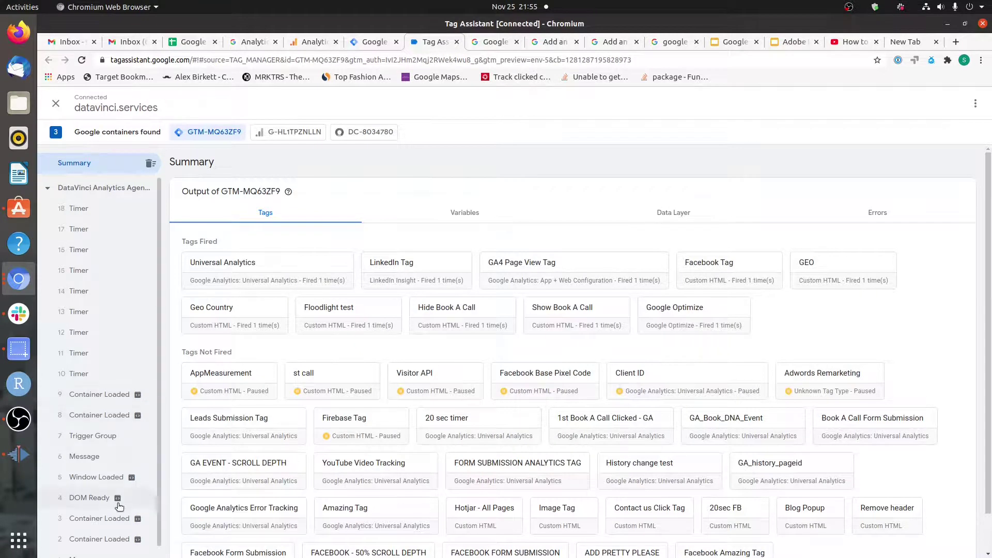
Step: Show the tags fired on the earliest Container Loaded event in the Tag Assistant event list
{"action": "scroll", "coordinate": [114, 540], "scroll_direction": "down", "scroll_amount": 1}
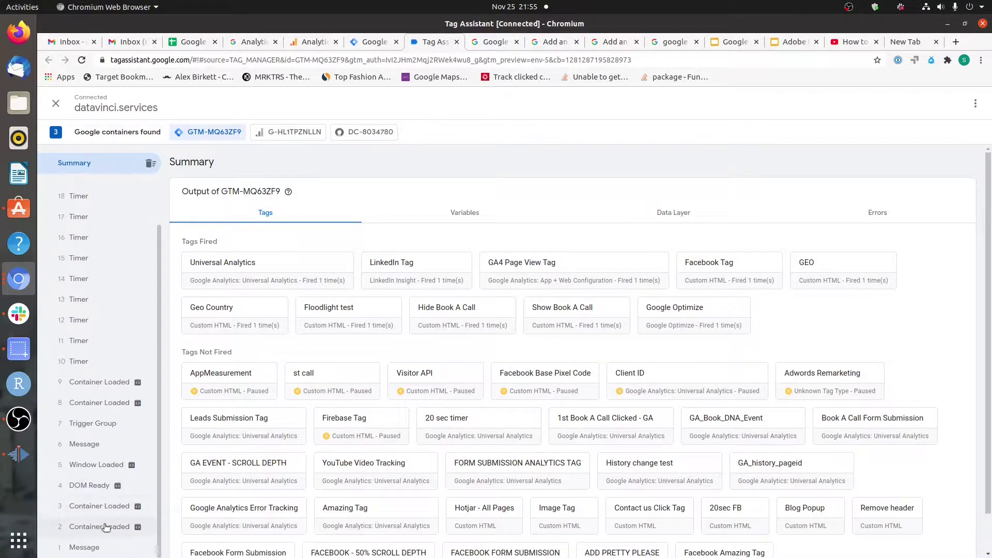
{"action": "left_click", "coordinate": [103, 525]}
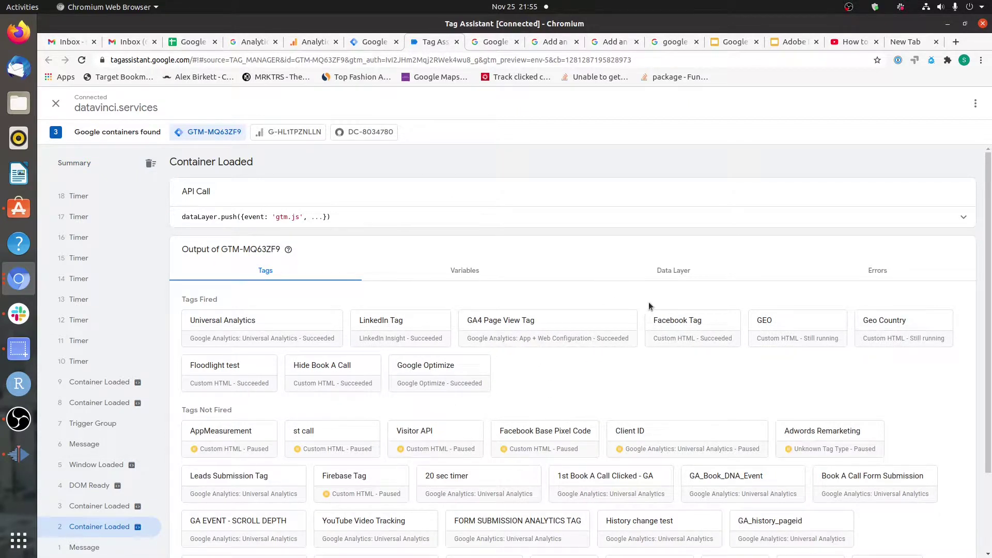
Step: Switch to the debugged DataVinci site and show its tracking requests in the Omnibug developer tools extension
{"action": "key", "text": "alt+Tab"}
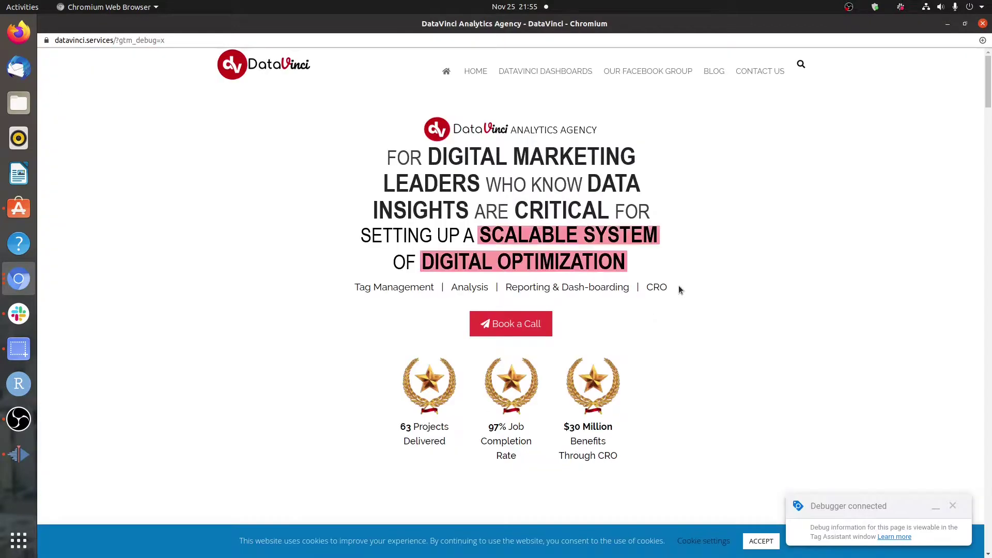
{"action": "key", "text": "ctrl+shift+i"}
{"action": "left_click", "coordinate": [308, 77]}
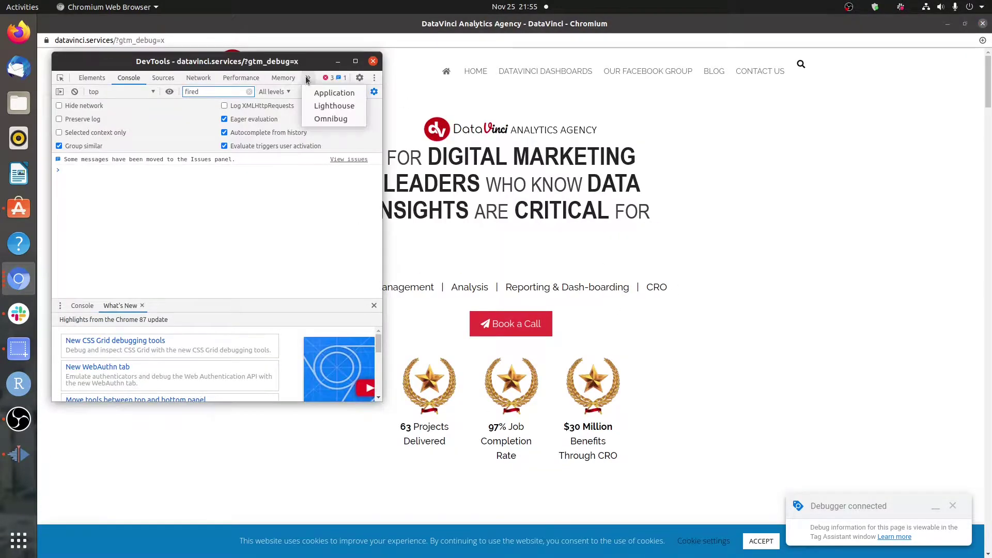
{"action": "left_click", "coordinate": [330, 119]}
{"action": "left_click_drag", "start_coordinate": [294, 68], "coordinate": [841, 151]}
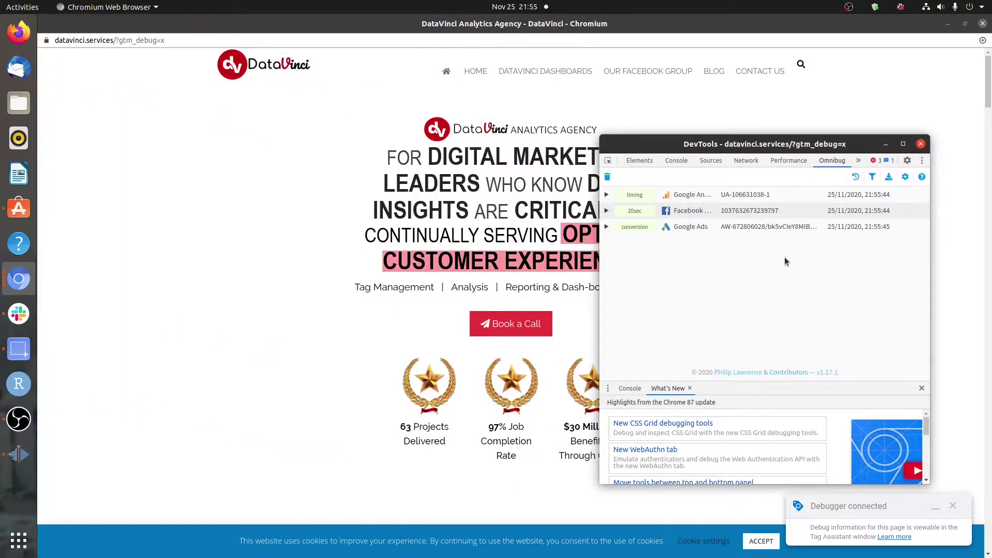
{"action": "left_click", "coordinate": [407, 99]}
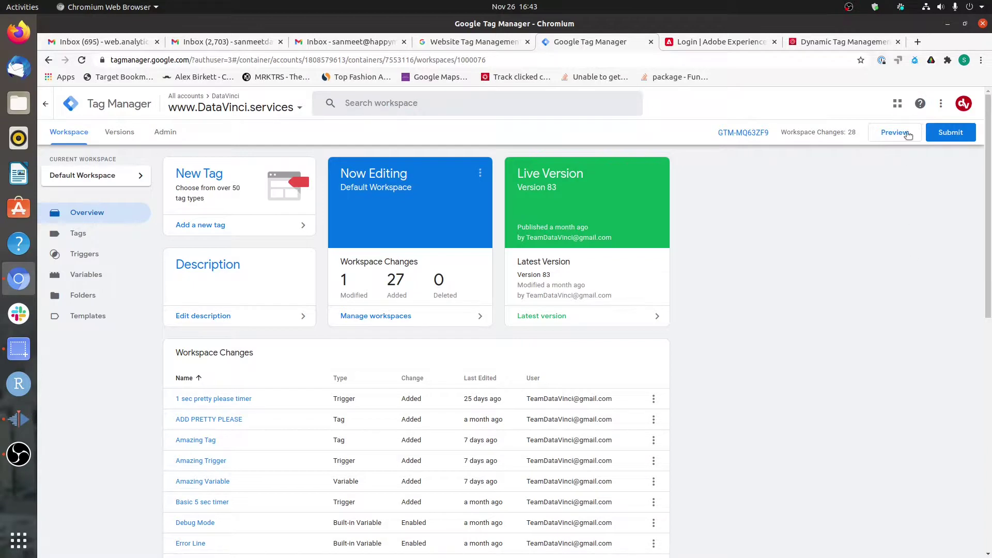
{"action": "left_click", "coordinate": [964, 133]}
{"action": "left_click", "coordinate": [500, 222]}
{"action": "type", "text": "GA4 Publishe"}
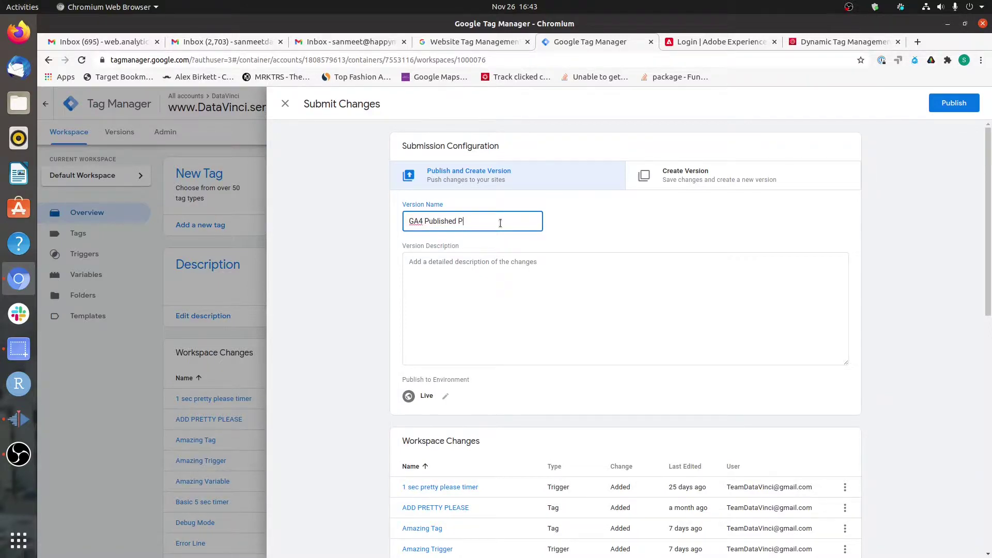
{"action": "type", "text": "d Basic Page View Tracking"}
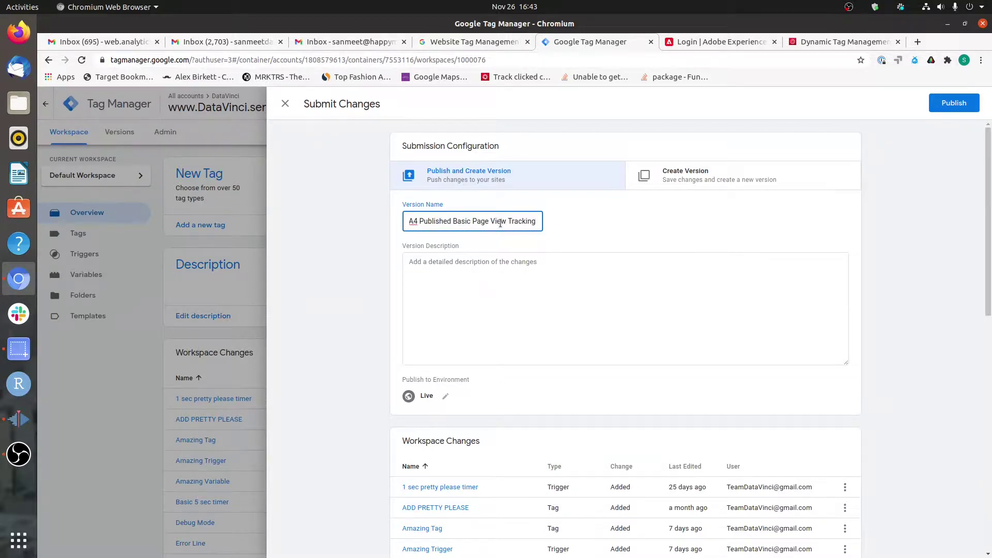
{"action": "left_click", "coordinate": [953, 103]}
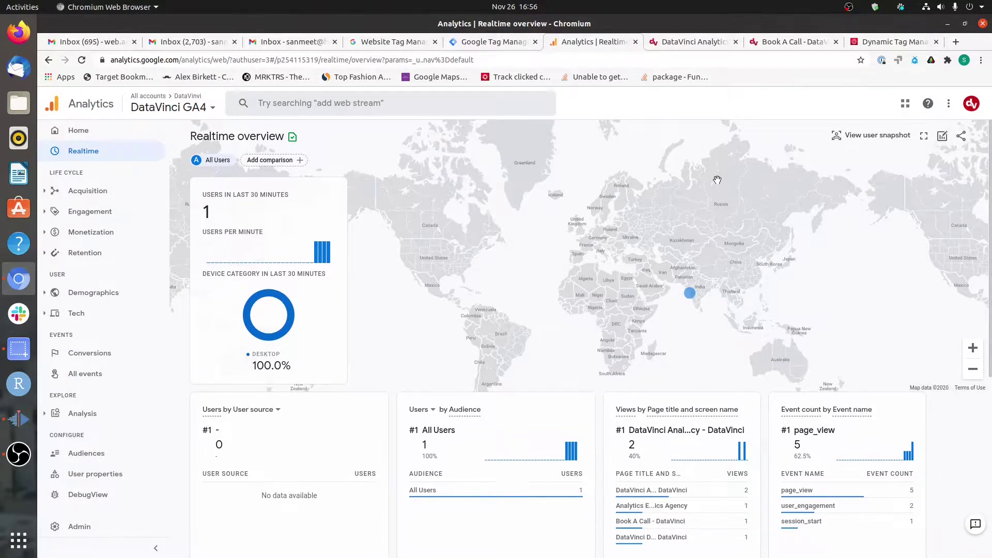
Step: Review the page title views and event count cards in the DataVinci GA4 Realtime overview
{"action": "scroll", "coordinate": [717, 179], "scroll_direction": "down", "scroll_amount": 1}
{"action": "scroll", "coordinate": [717, 179], "scroll_direction": "down", "scroll_amount": 3}
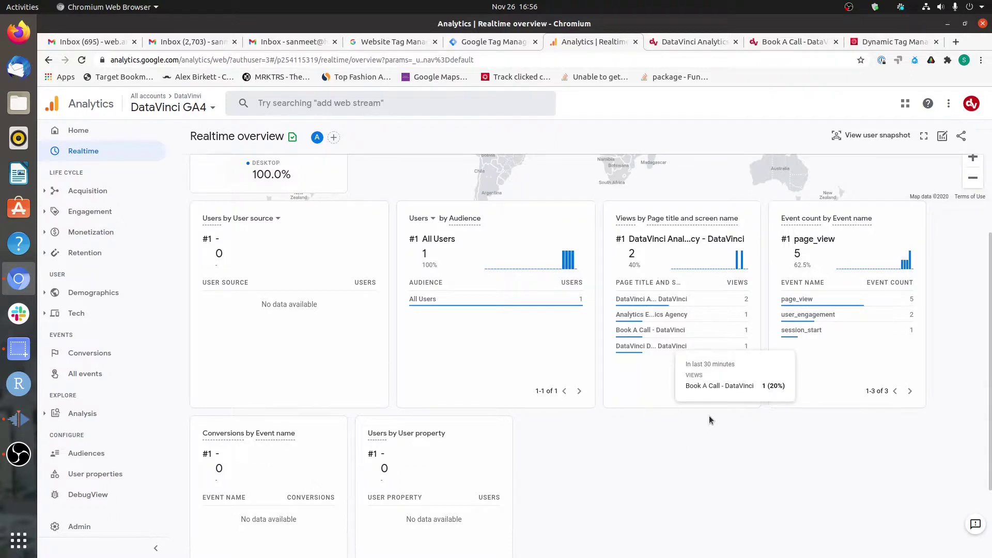
{"action": "scroll", "coordinate": [699, 395], "scroll_direction": "up", "scroll_amount": 4}
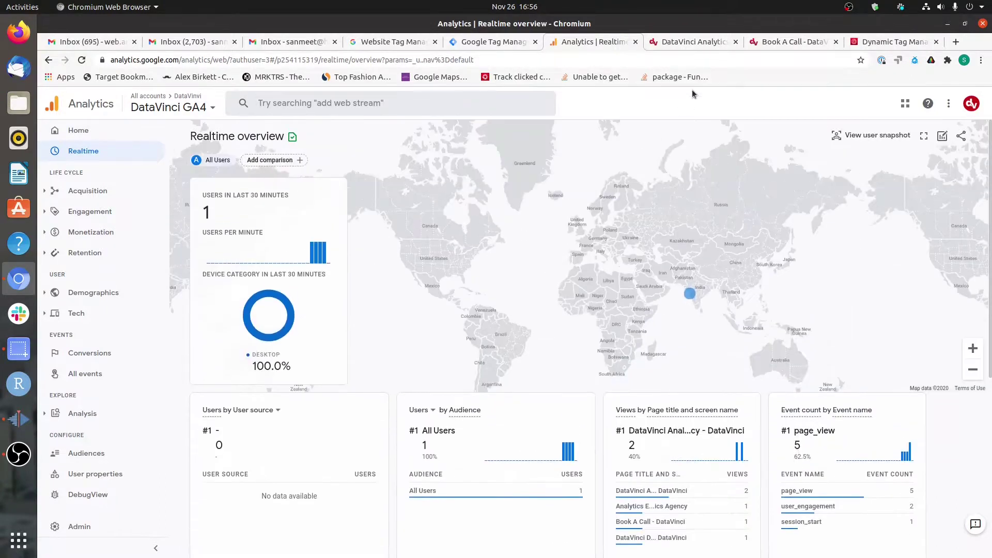
Step: Reload the datavinci.services home page and return to the Analytics Realtime overview
{"action": "left_click", "coordinate": [683, 46]}
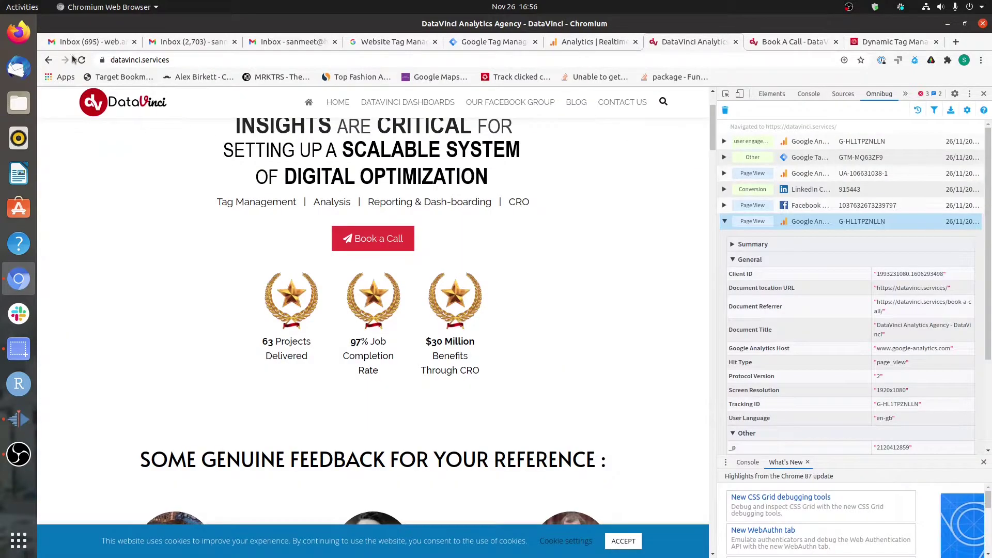
{"action": "left_click", "coordinate": [595, 42]}
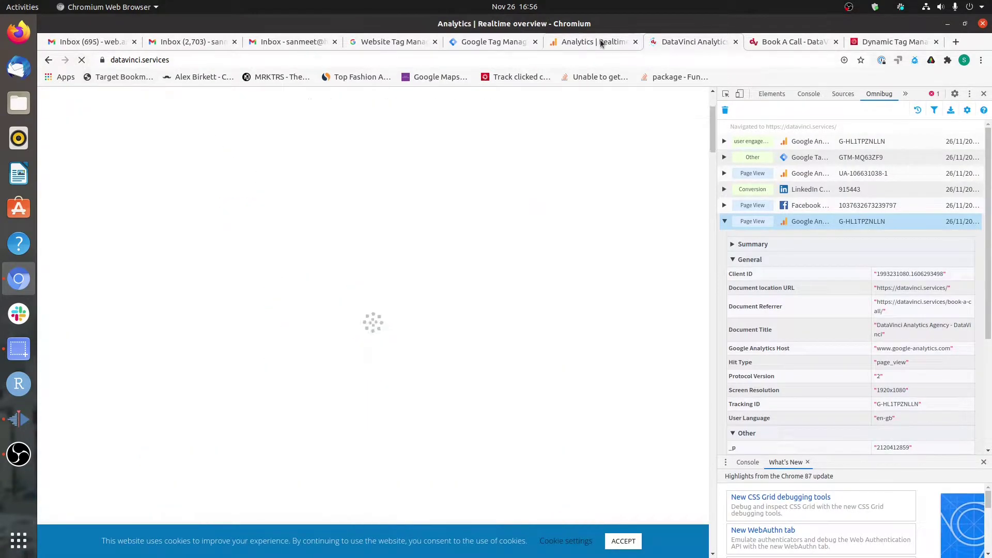
{"action": "mouse_move", "coordinate": [690, 295]}
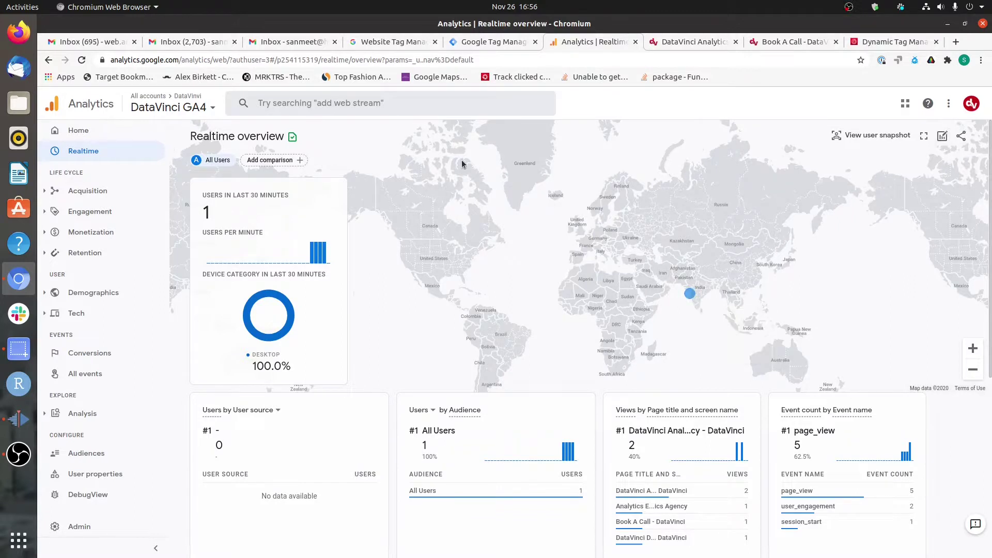
Step: Examine the Realtime overview's map and its cards for audience, page views, events, conversions and user properties
{"action": "scroll", "coordinate": [290, 242], "scroll_direction": "down", "scroll_amount": 4}
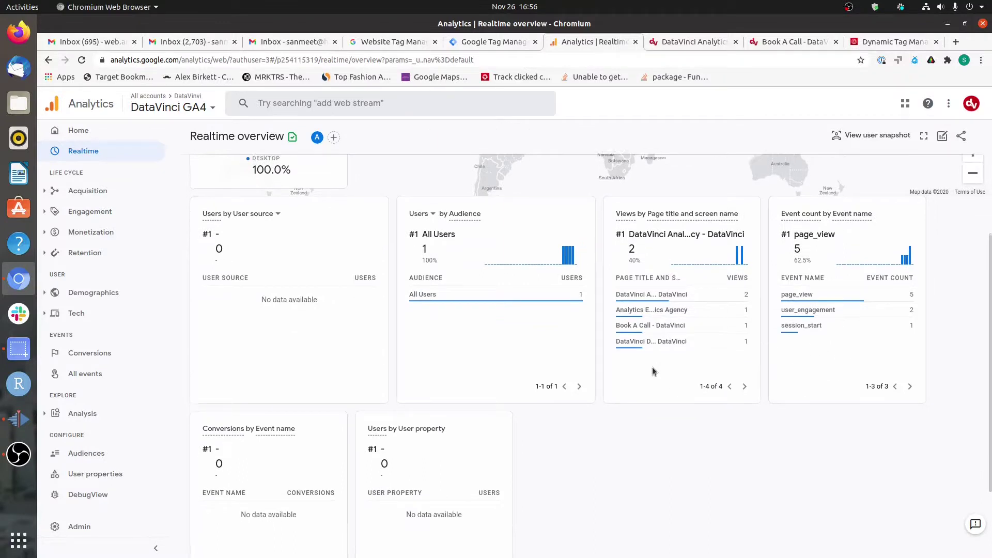
{"action": "scroll", "coordinate": [651, 367], "scroll_direction": "down", "scroll_amount": 2}
{"action": "scroll", "coordinate": [462, 337], "scroll_direction": "up", "scroll_amount": 2}
{"action": "scroll", "coordinate": [462, 337], "scroll_direction": "up", "scroll_amount": 4}
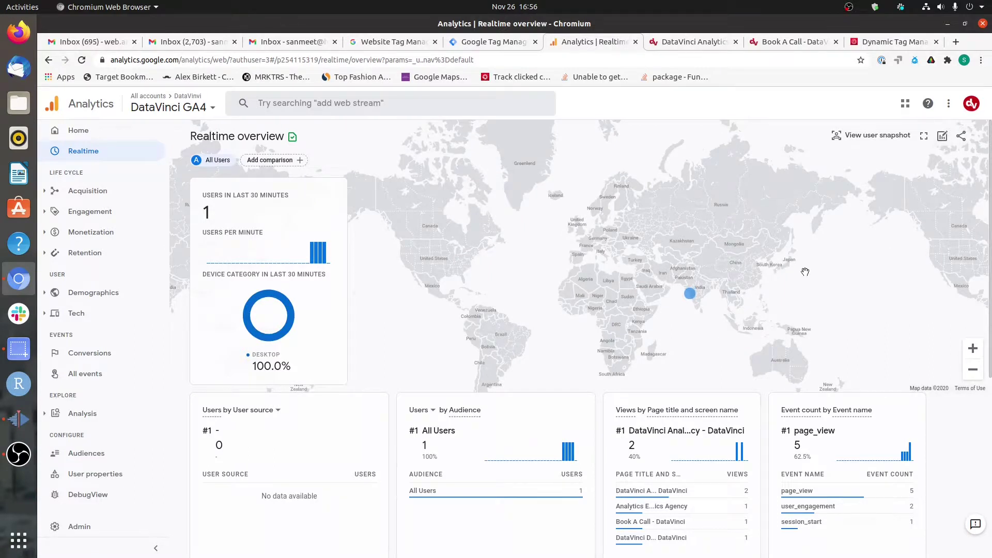
{"action": "scroll", "coordinate": [656, 336], "scroll_direction": "down", "scroll_amount": 1}
{"action": "scroll", "coordinate": [658, 341], "scroll_direction": "down", "scroll_amount": 6}
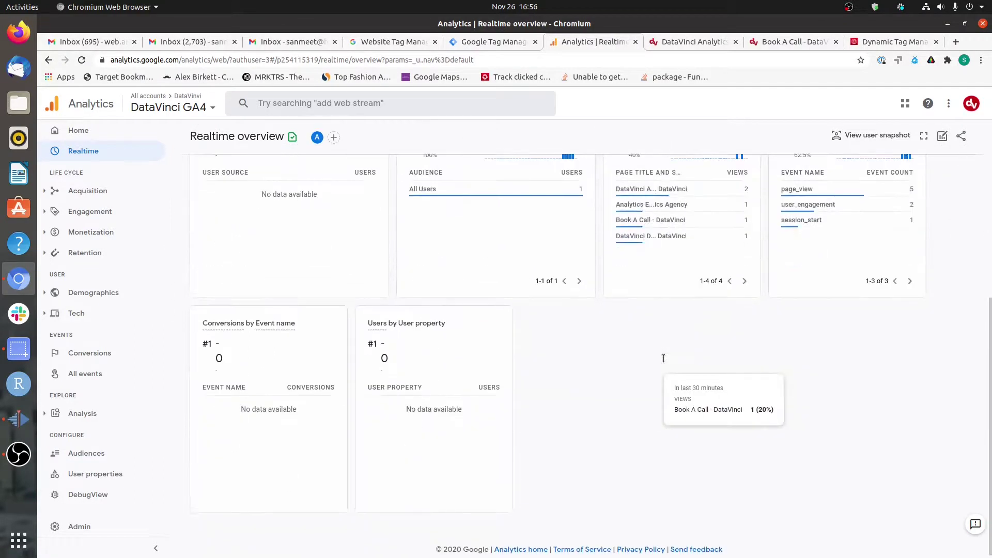
{"action": "scroll", "coordinate": [662, 354], "scroll_direction": "up", "scroll_amount": 3}
{"action": "scroll", "coordinate": [663, 358], "scroll_direction": "up", "scroll_amount": 3}
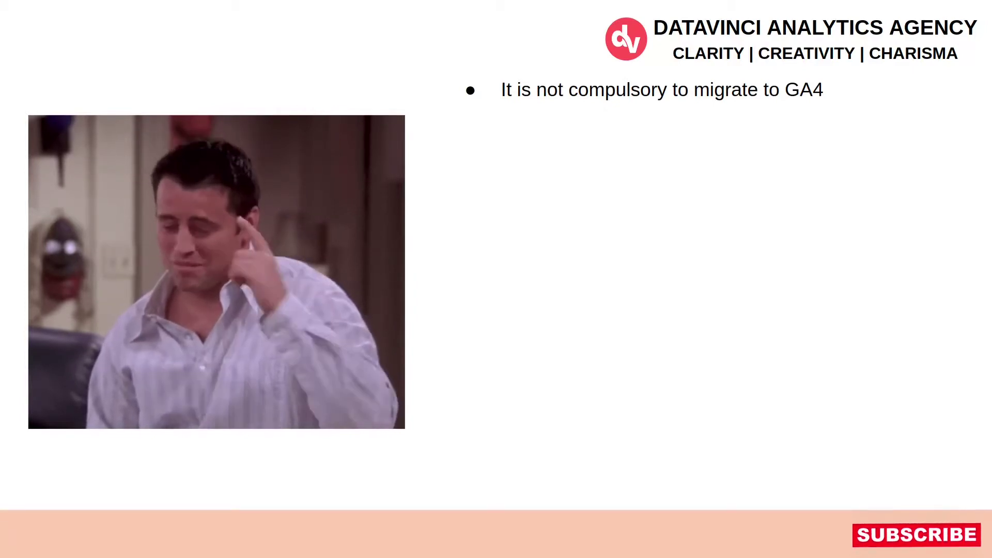
{"action": "key", "text": "Right"}
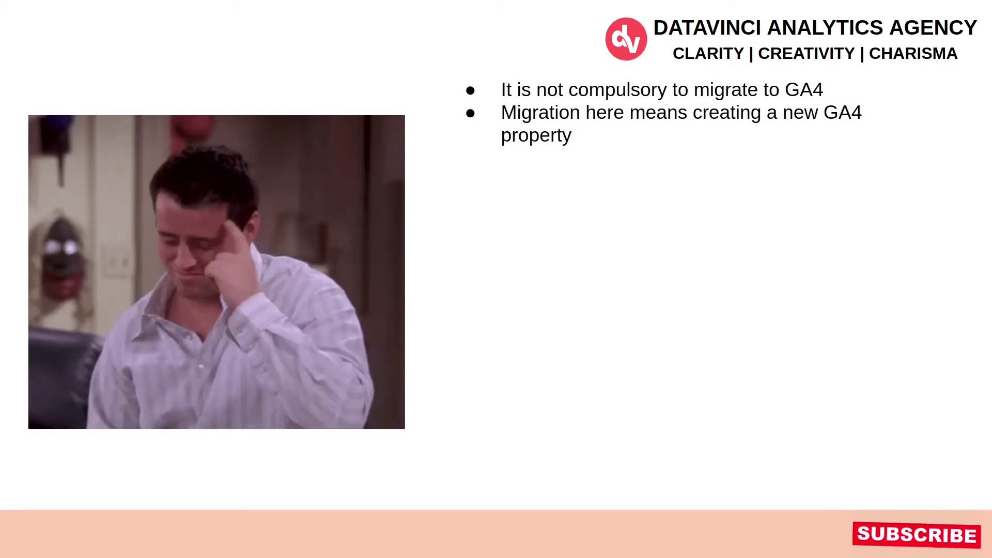
{"action": "key", "text": "Right"}
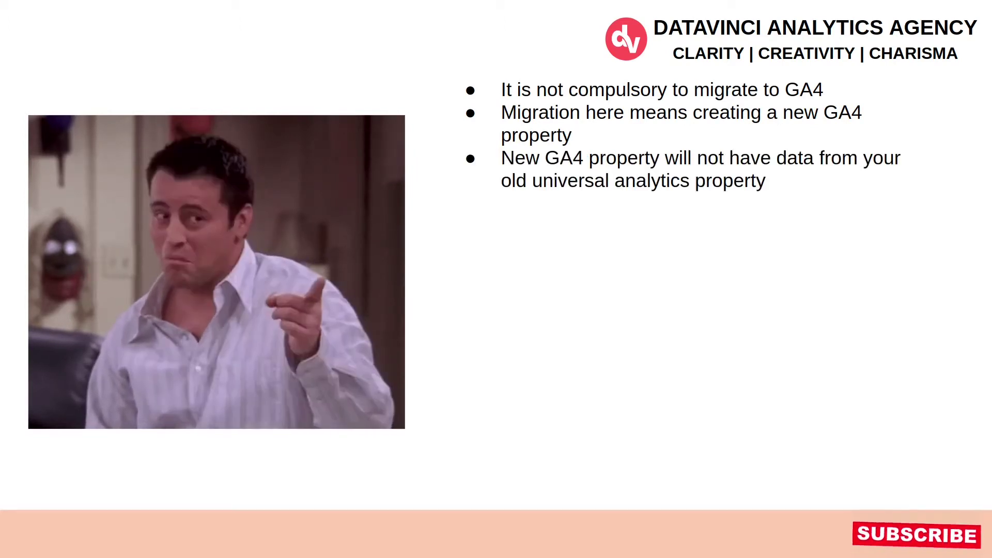